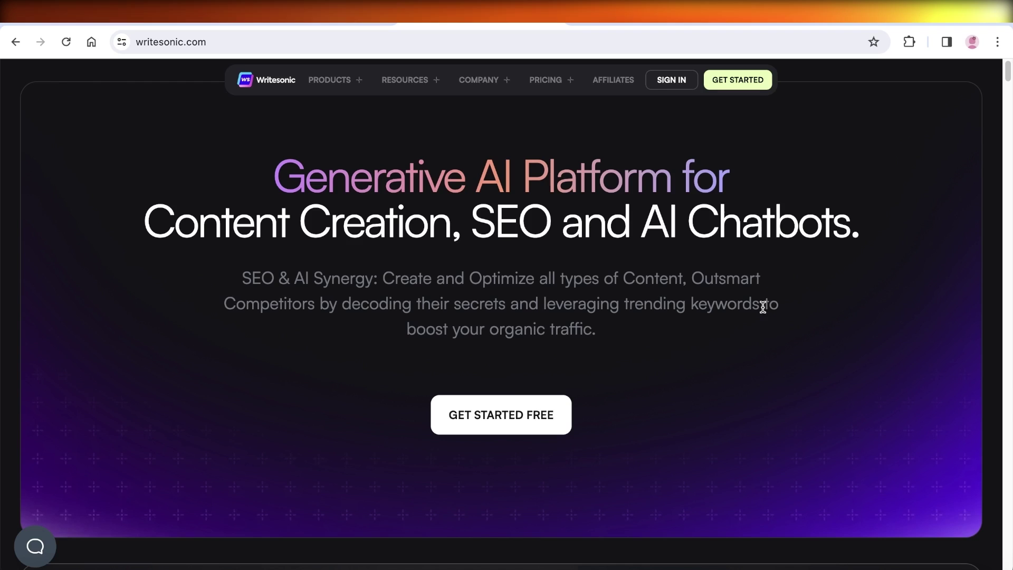
Scroll through the Writesonic homepage and glance at the company-profile outline in Notes
scroll(760, 306, "down", 3)
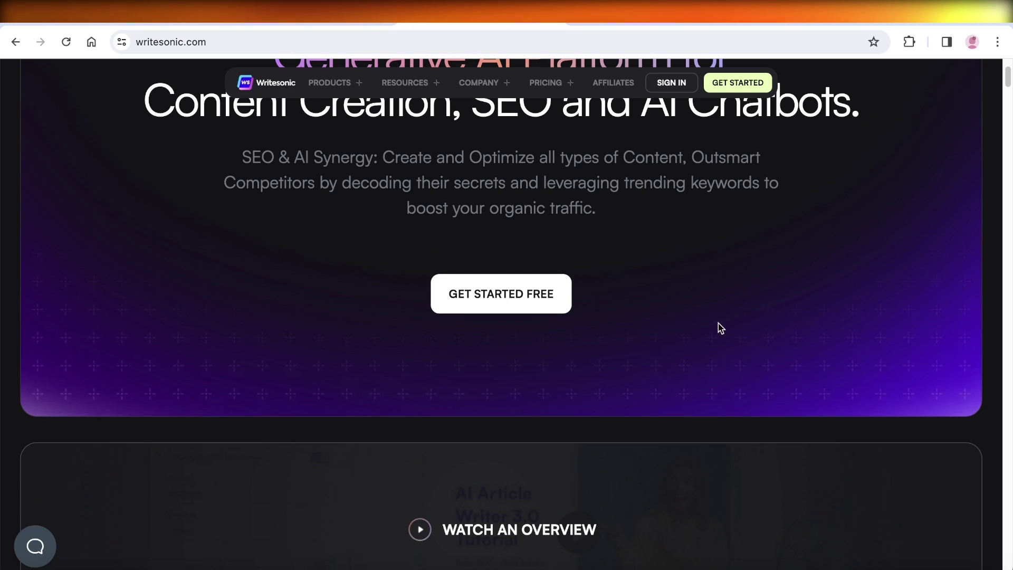
scroll(723, 330, "down", 2)
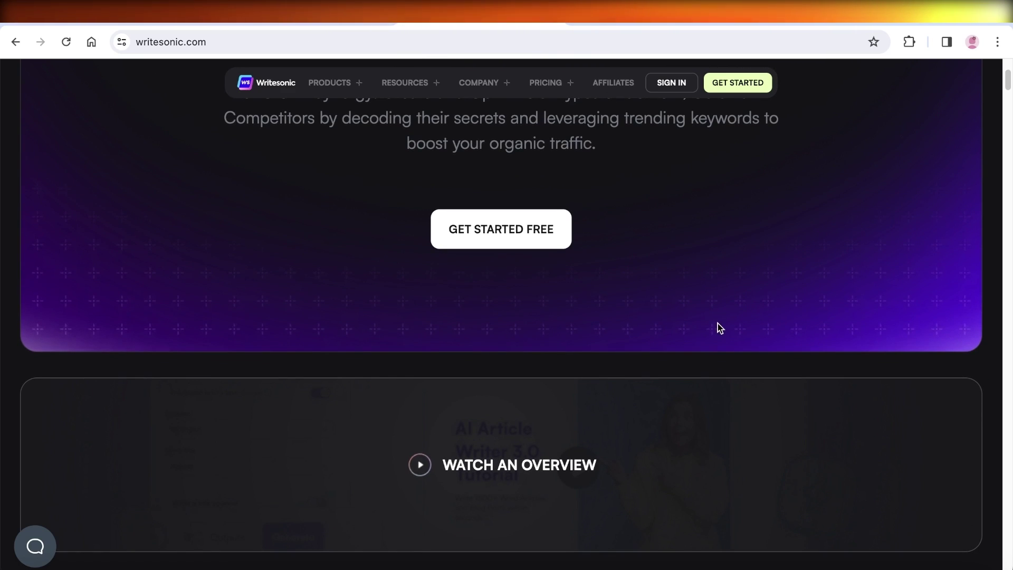
scroll(731, 326, "down", 1)
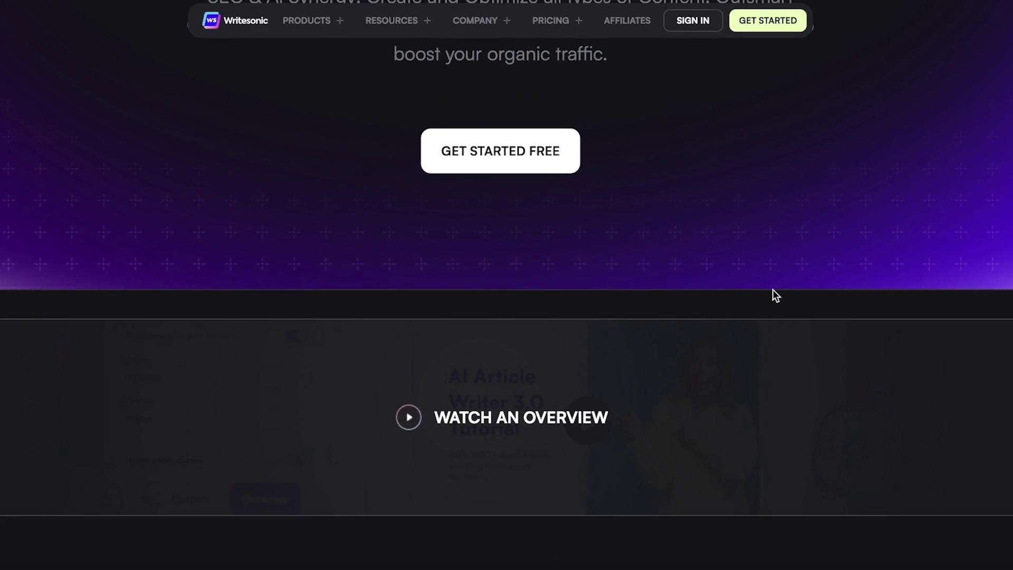
scroll(770, 290, "down", 10)
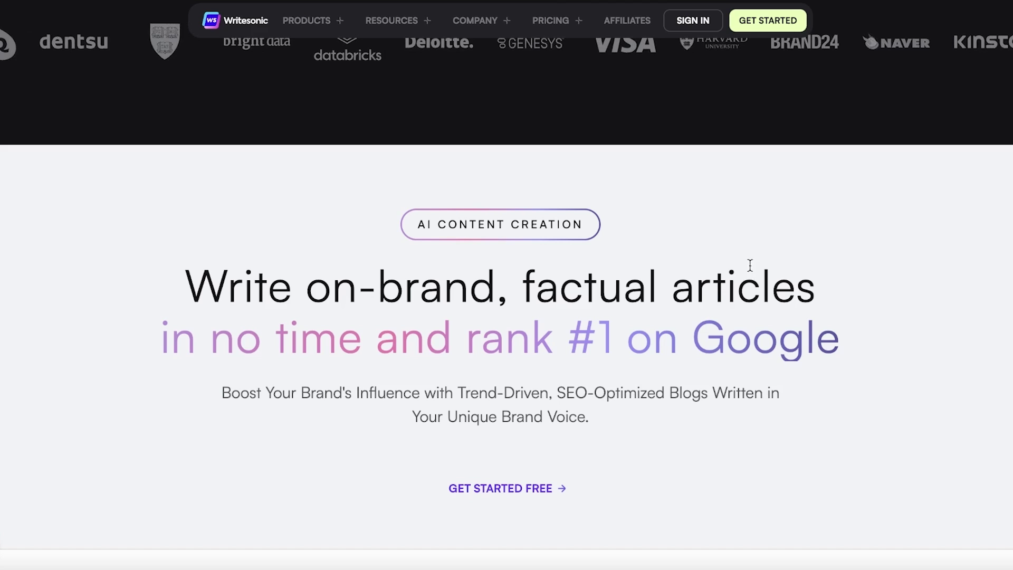
scroll(748, 264, "down", 10)
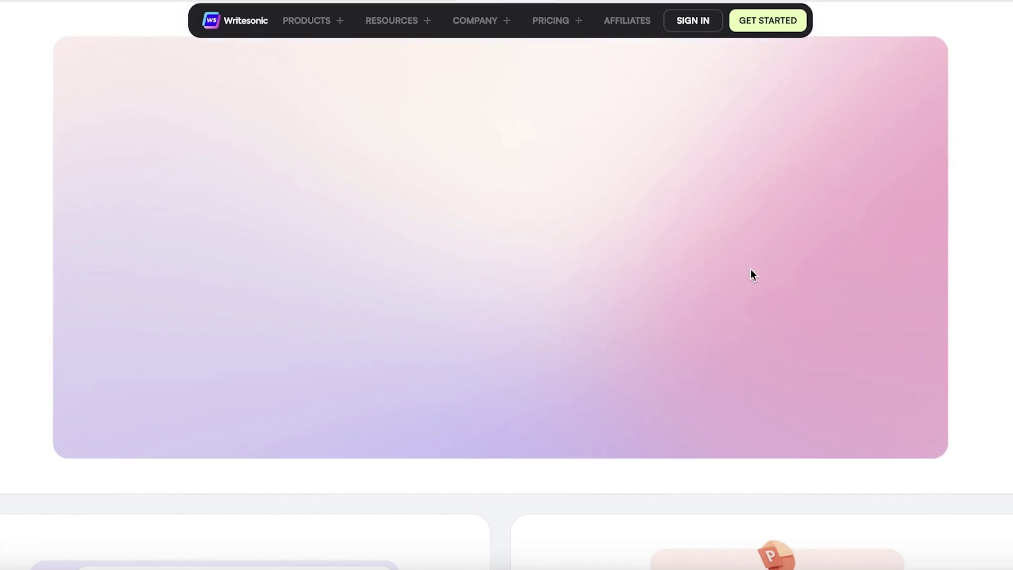
scroll(750, 270, "down", 8)
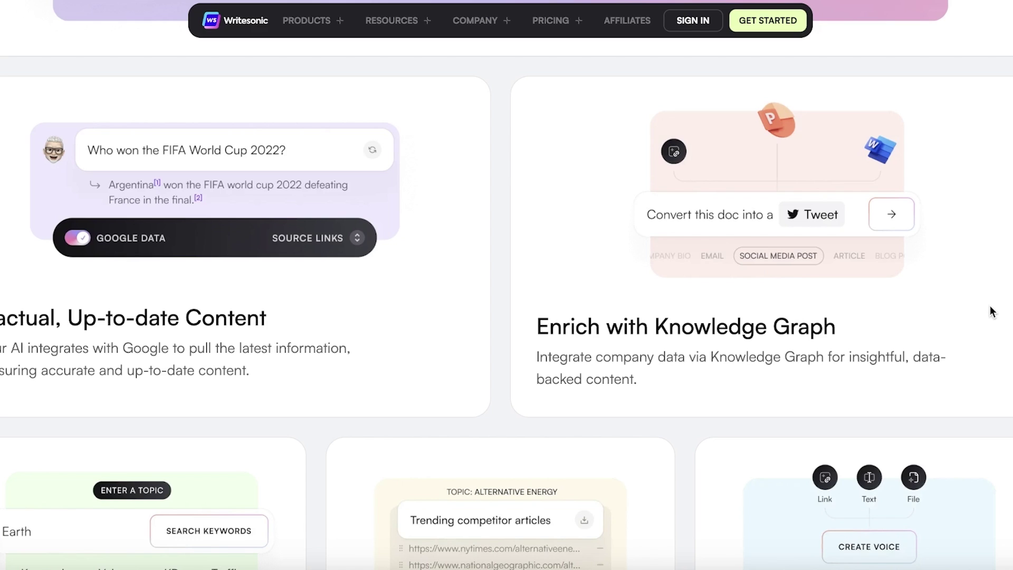
scroll(987, 307, "down", 3)
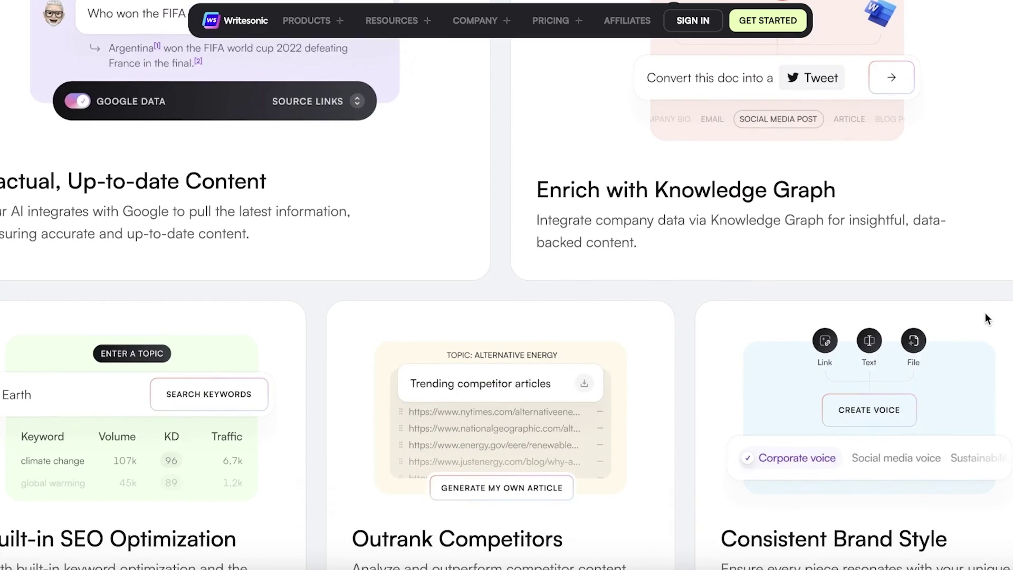
scroll(986, 314, "down", 1)
scroll(986, 310, "down", 5)
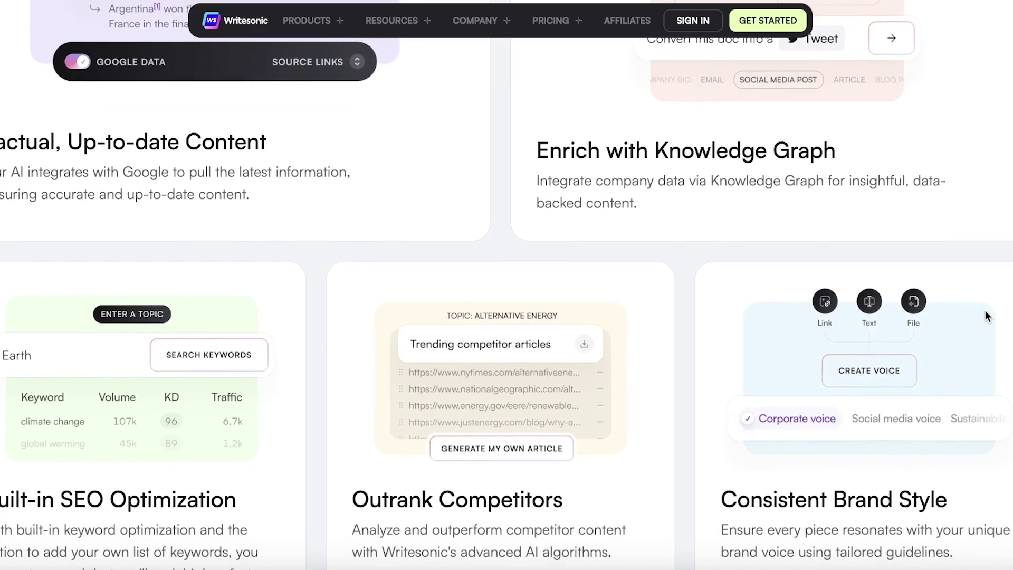
scroll(986, 314, "down", 1)
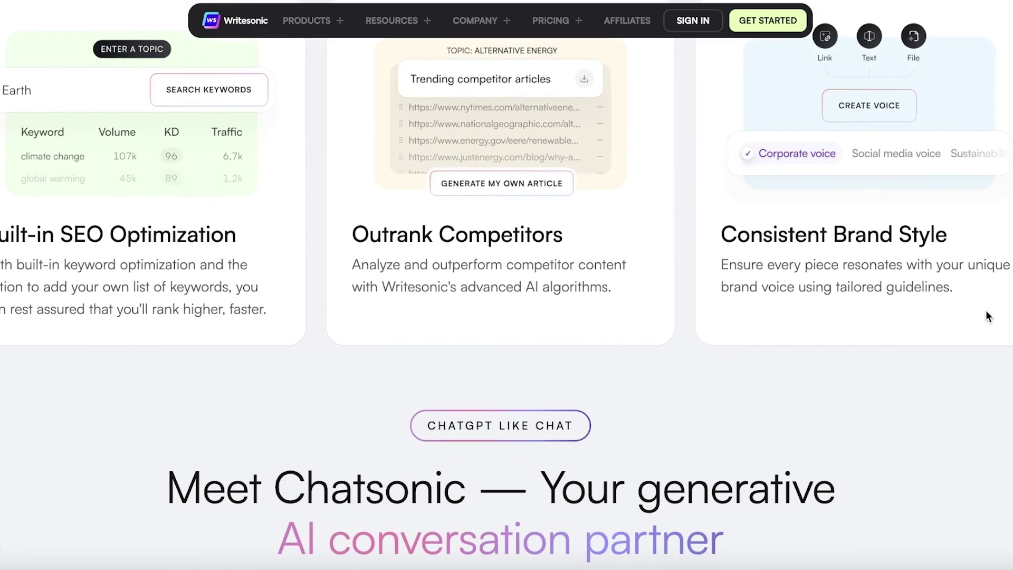
scroll(829, 306, "down", 2)
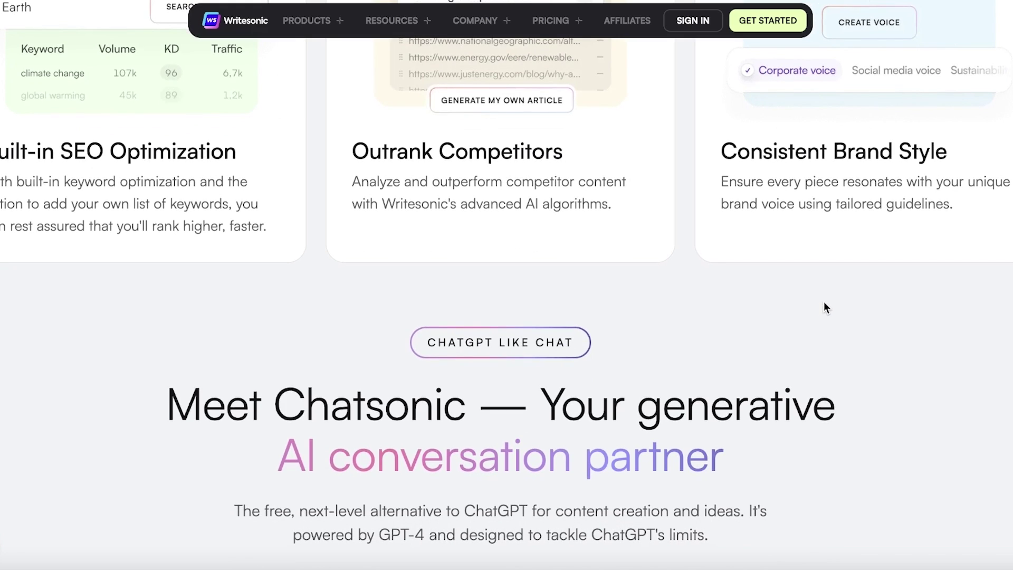
scroll(824, 302, "down", 1)
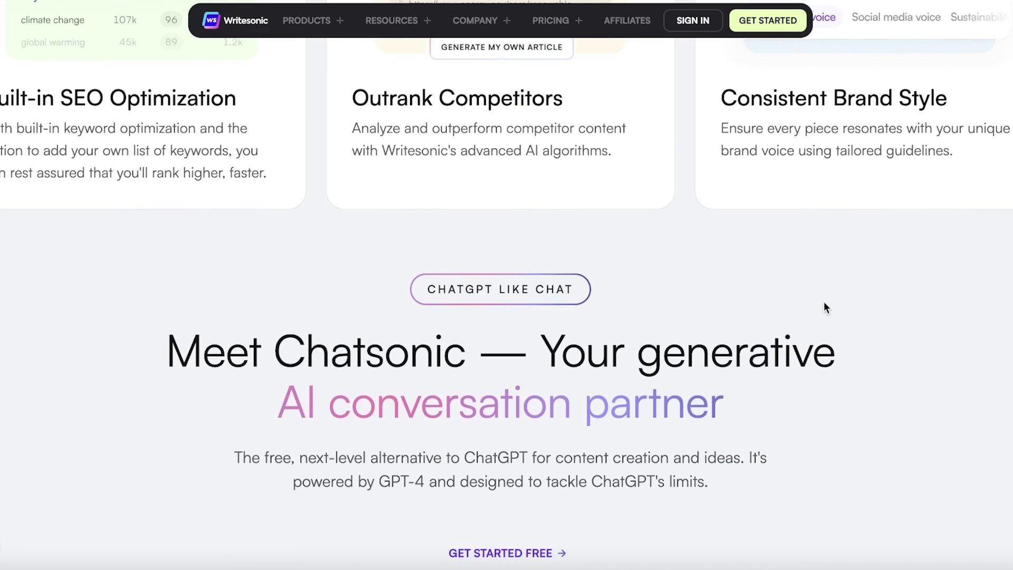
scroll(825, 306, "down", 5)
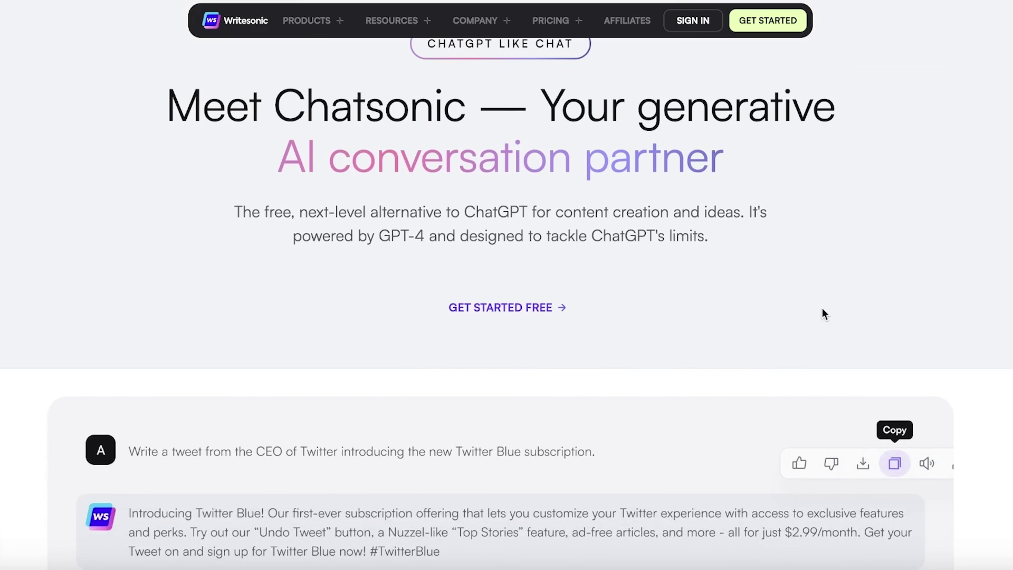
scroll(780, 337, "down", 1)
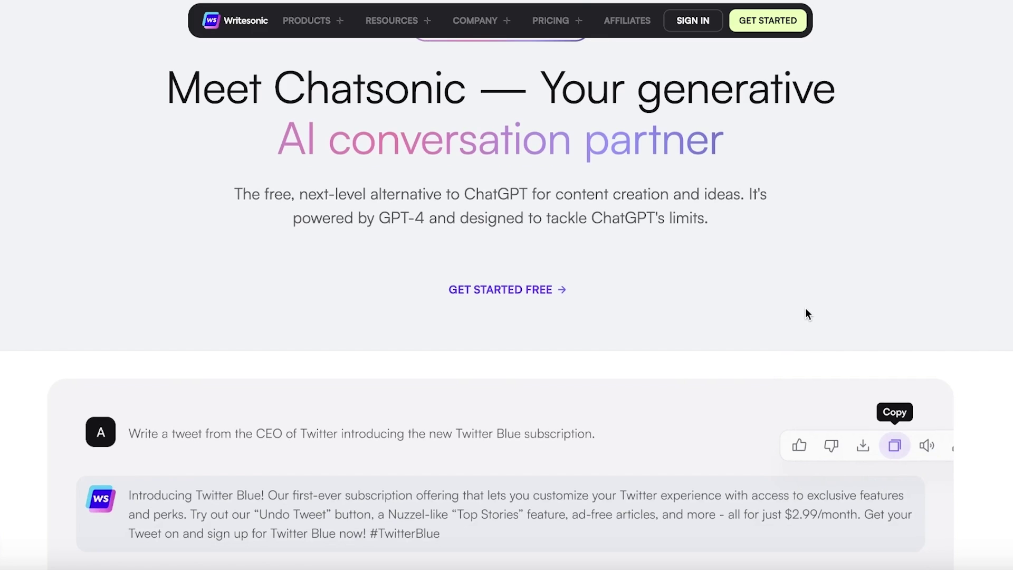
scroll(805, 310, "down", 10)
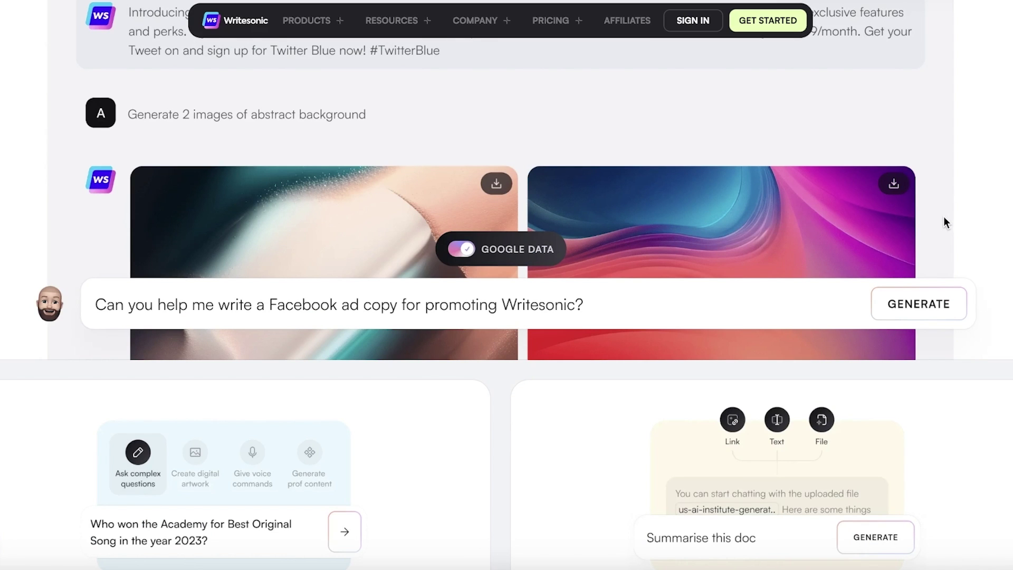
scroll(943, 216, "down", 2)
scroll(934, 230, "down", 1)
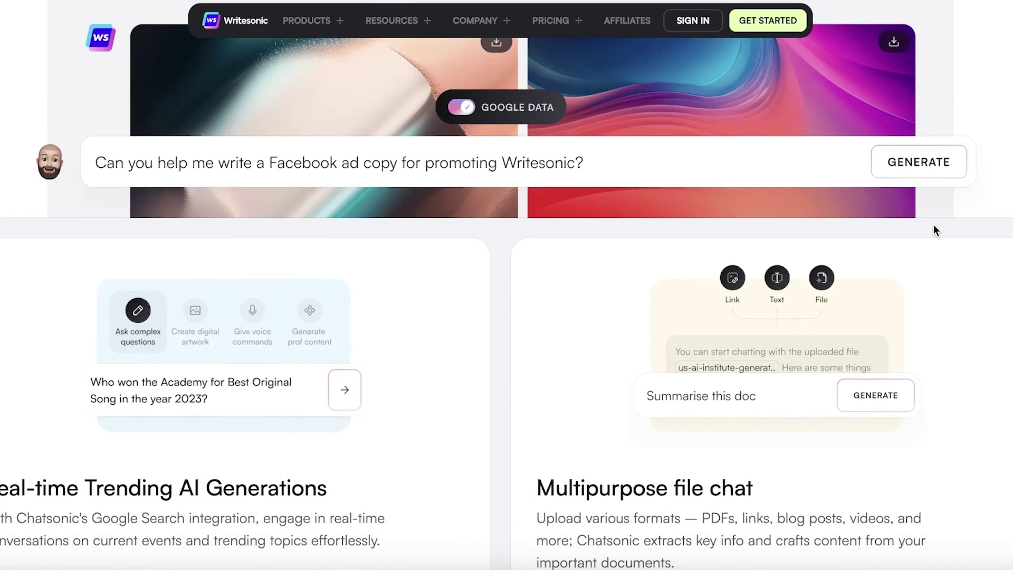
scroll(935, 227, "down", 20)
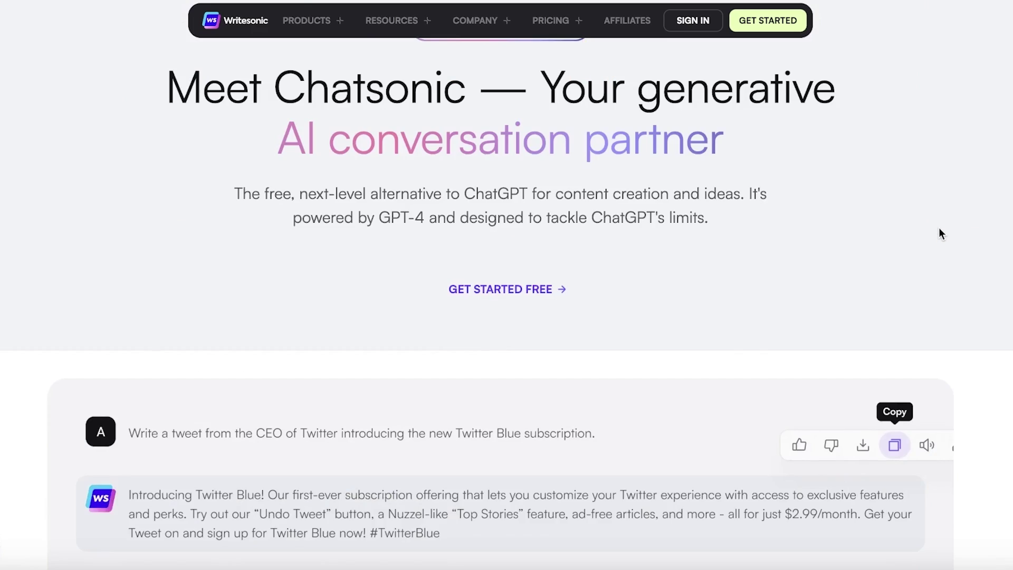
scroll(939, 232, "up", 7)
scroll(941, 226, "up", 6)
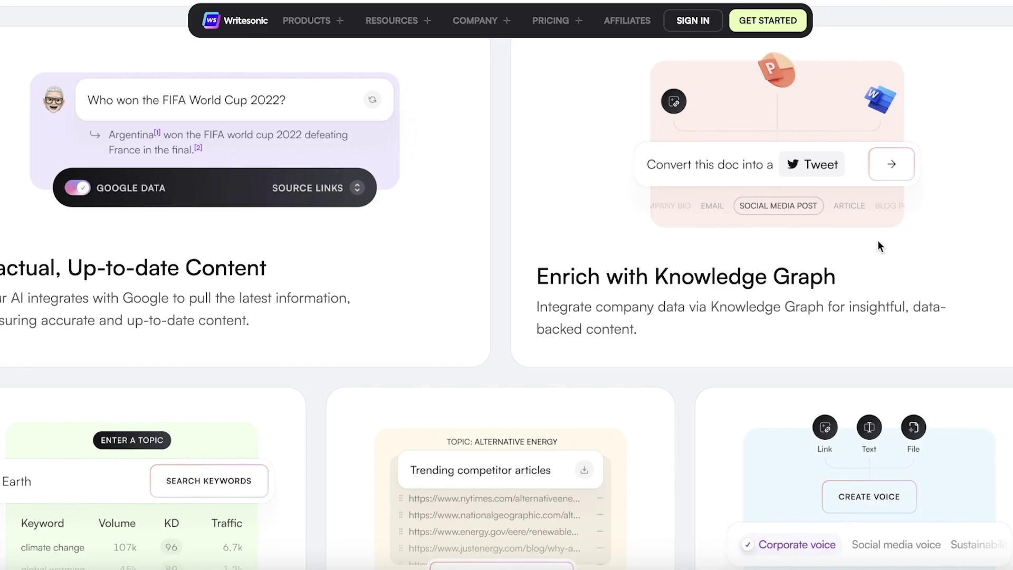
scroll(810, 202, "up", 15)
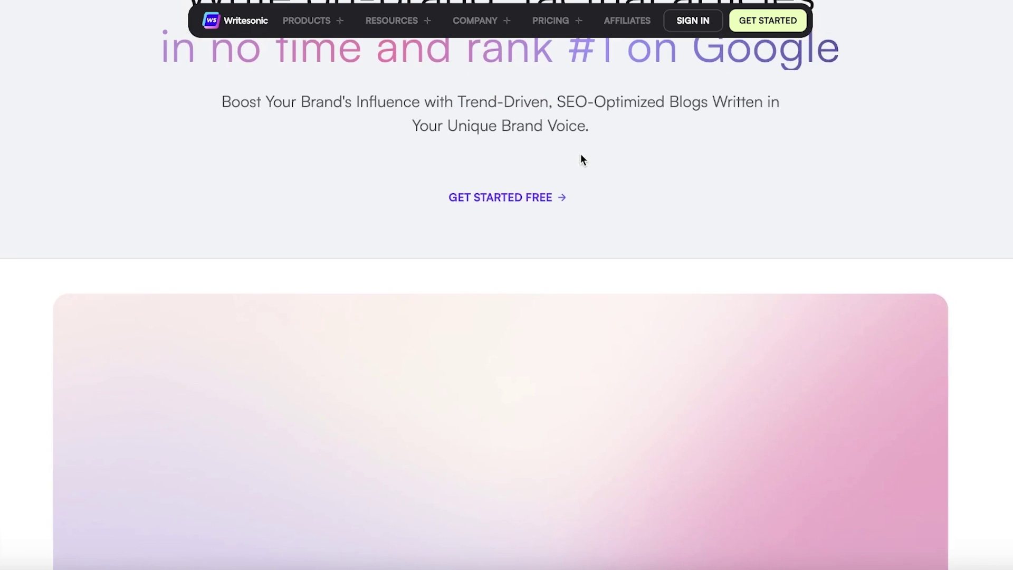
left_click(317, 557)
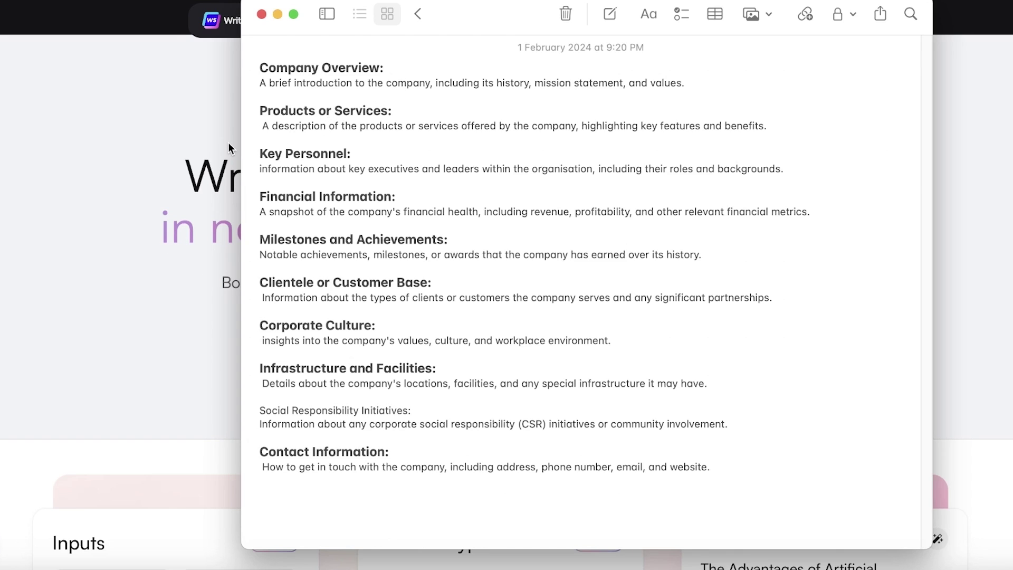
left_click(154, 186)
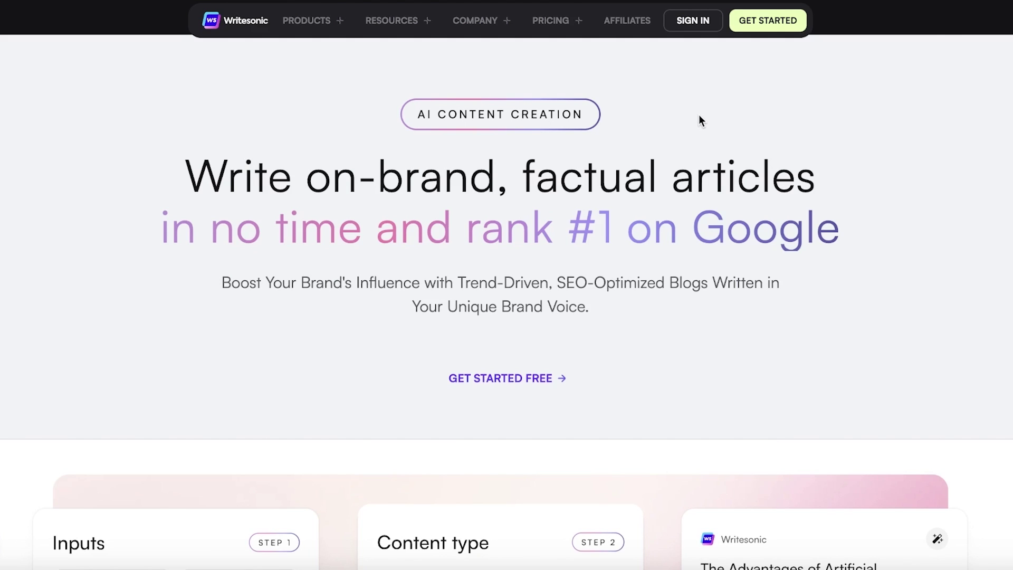
Sign in to Writesonic with a Google account and confirm
left_click(770, 21)
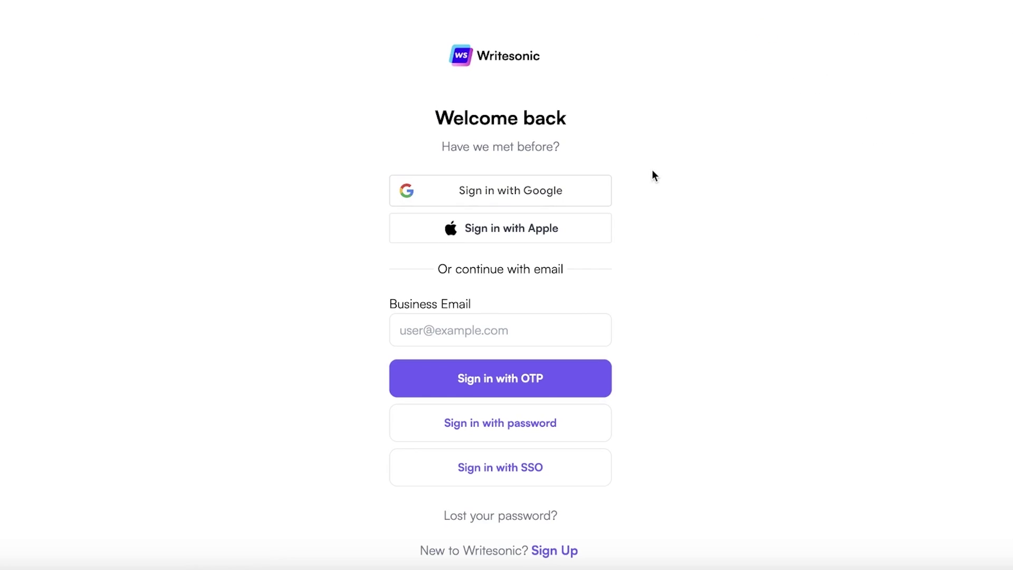
left_click(606, 192)
left_click(500, 287)
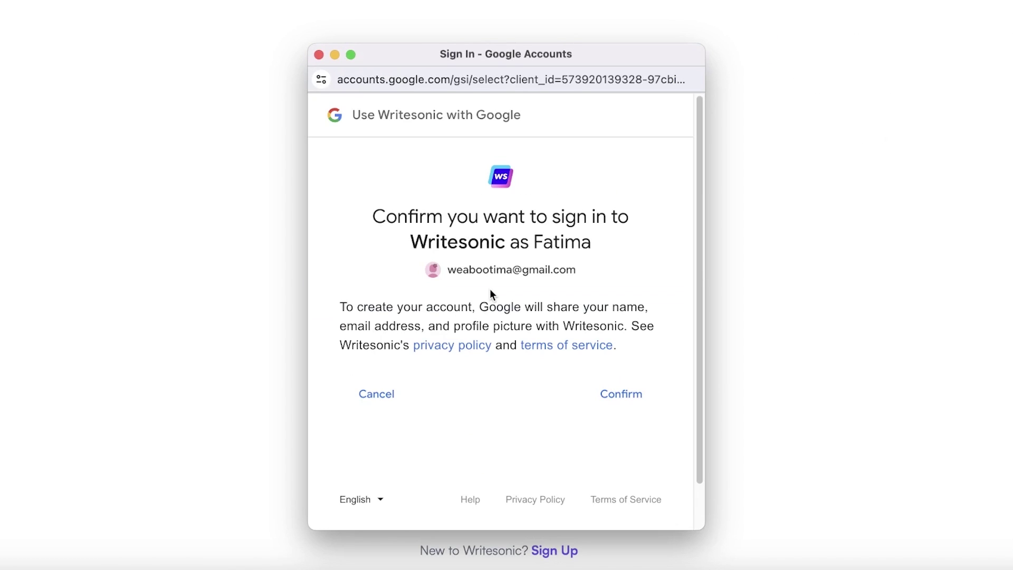
left_click(612, 404)
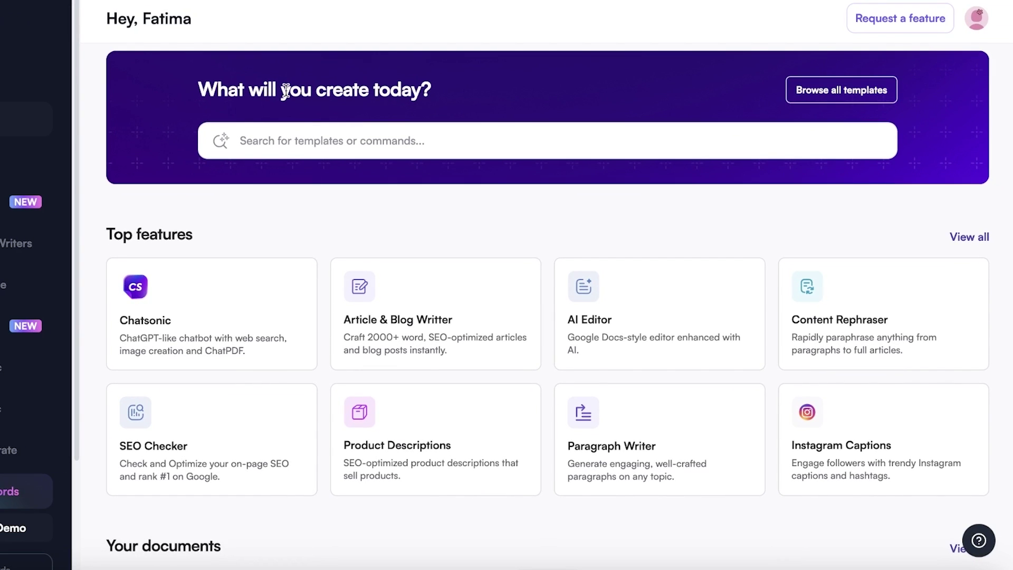
scroll(286, 91, "down", 2)
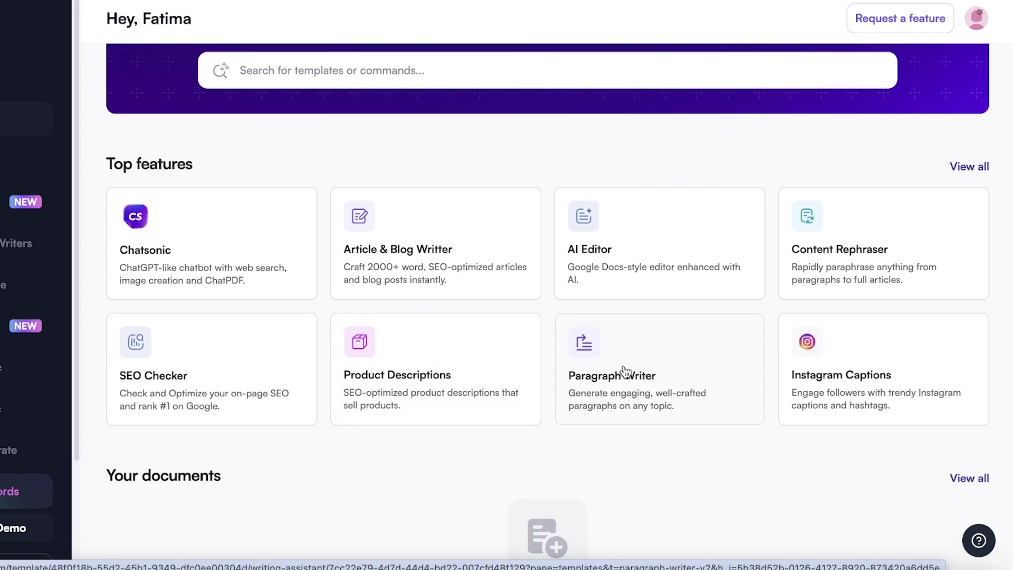
scroll(923, 375, "down", 1)
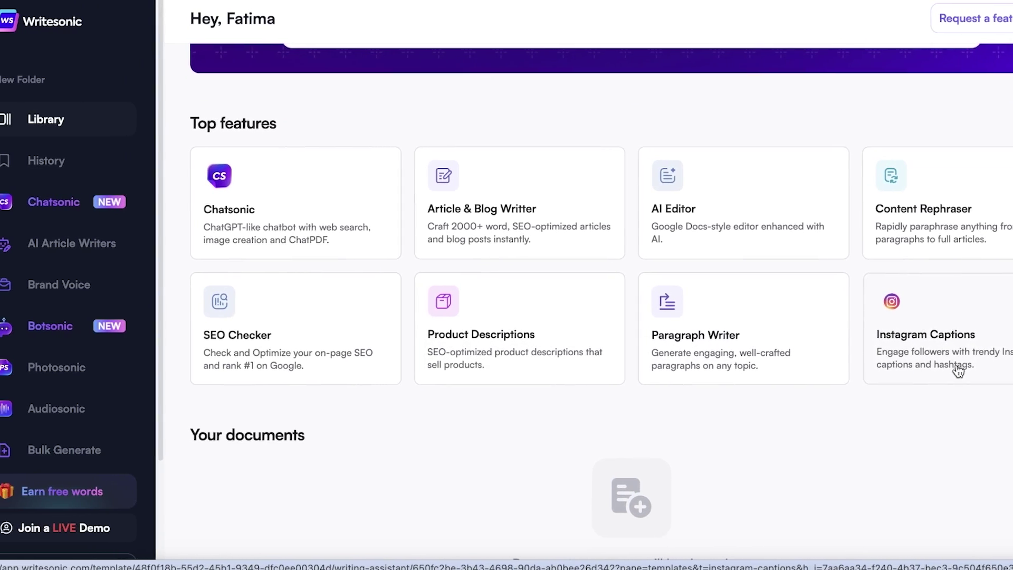
scroll(126, 331, "down", 3)
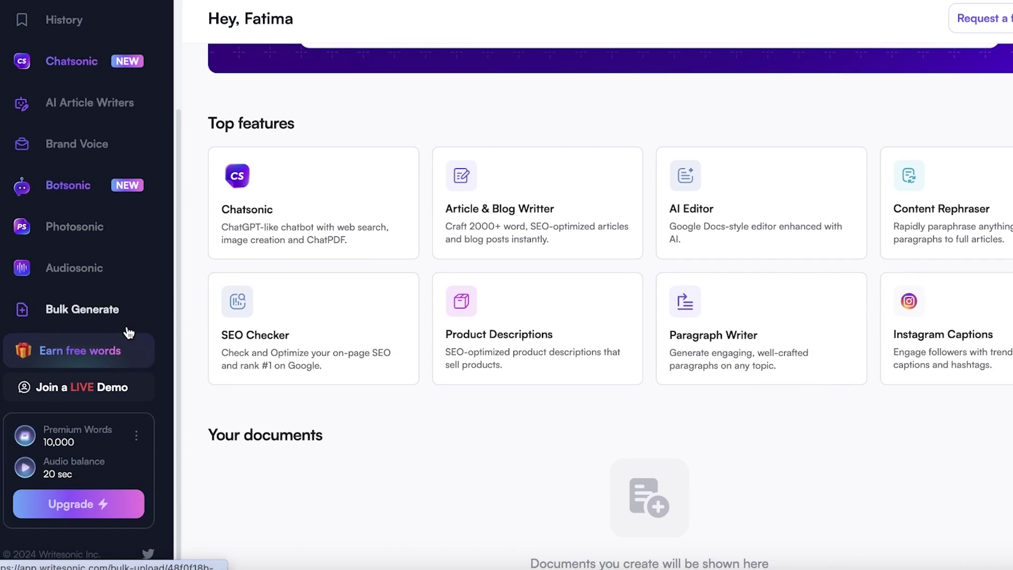
scroll(98, 320, "down", 2)
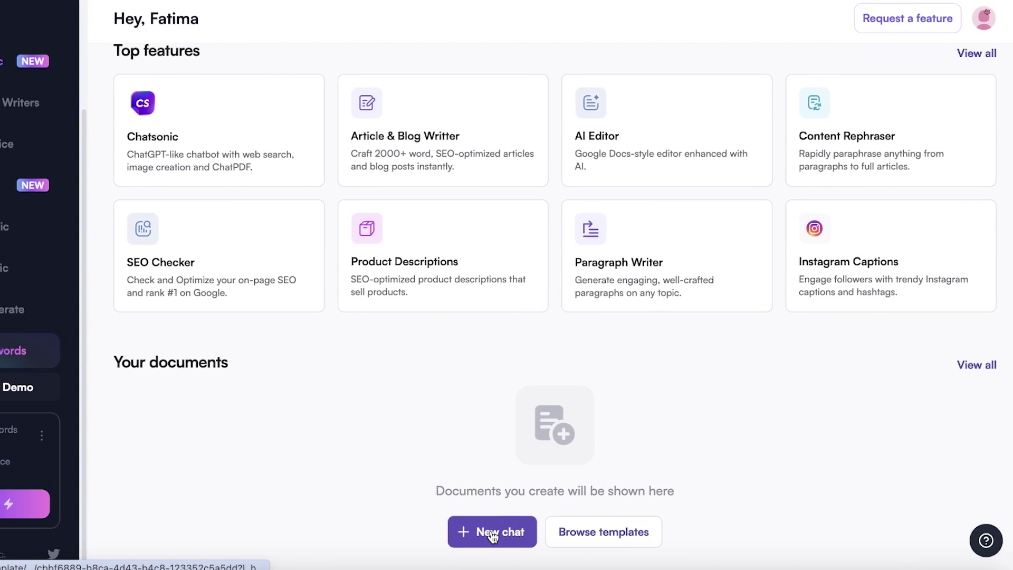
left_click(589, 529)
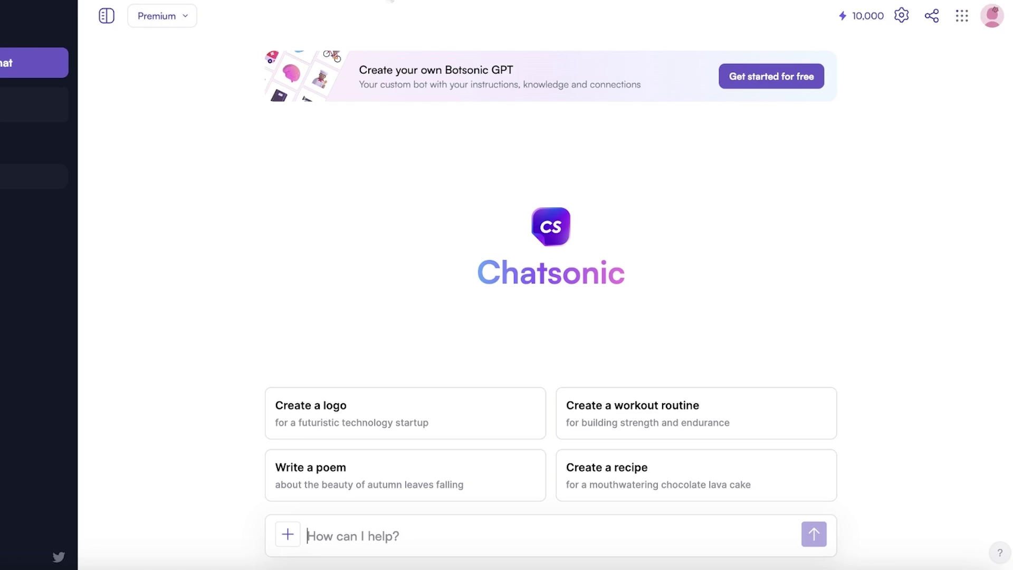
left_click(733, 84)
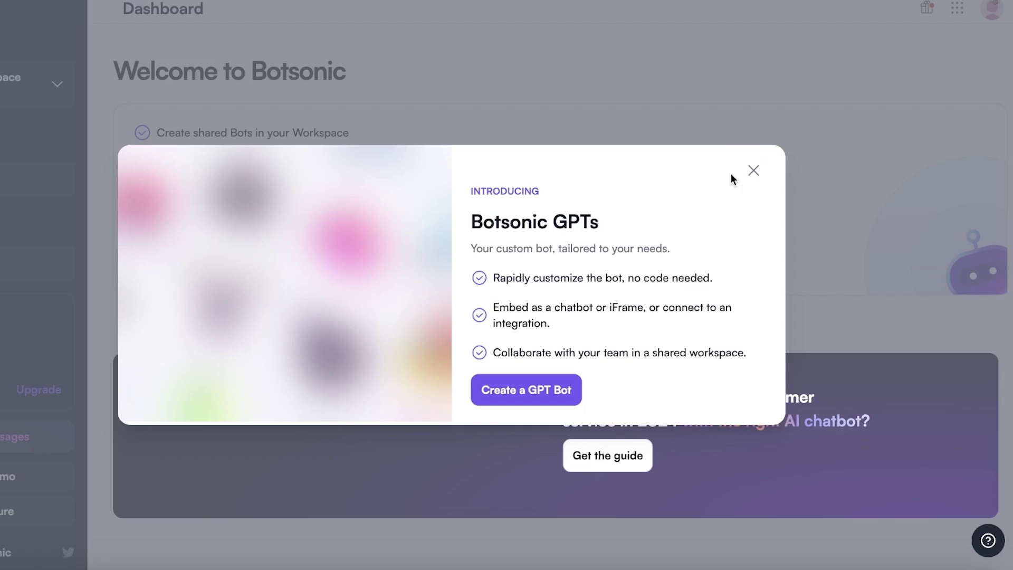
left_click(753, 174)
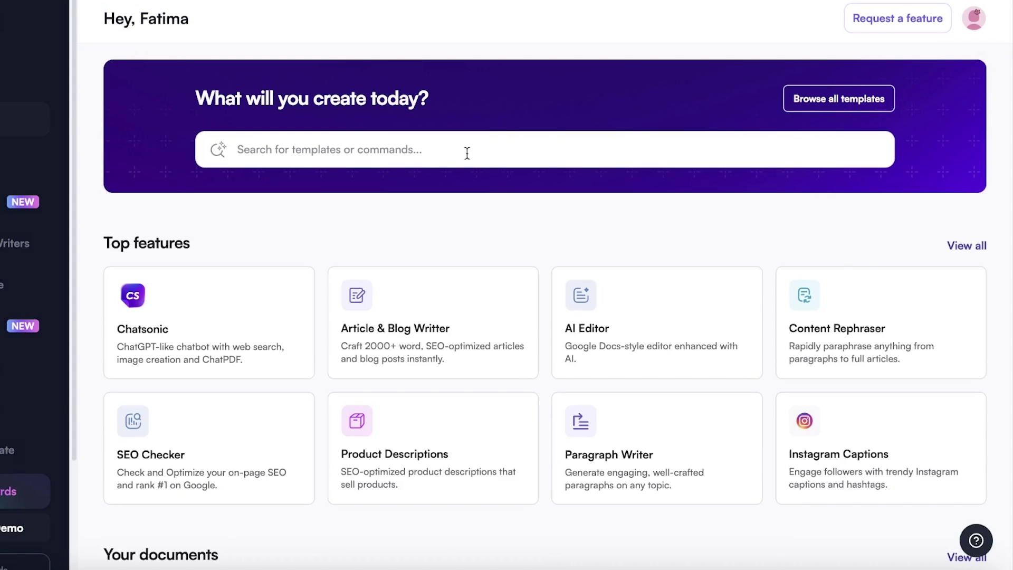
Start a new document and dismiss the SEO Checker announcement
scroll(467, 153, "down", 1)
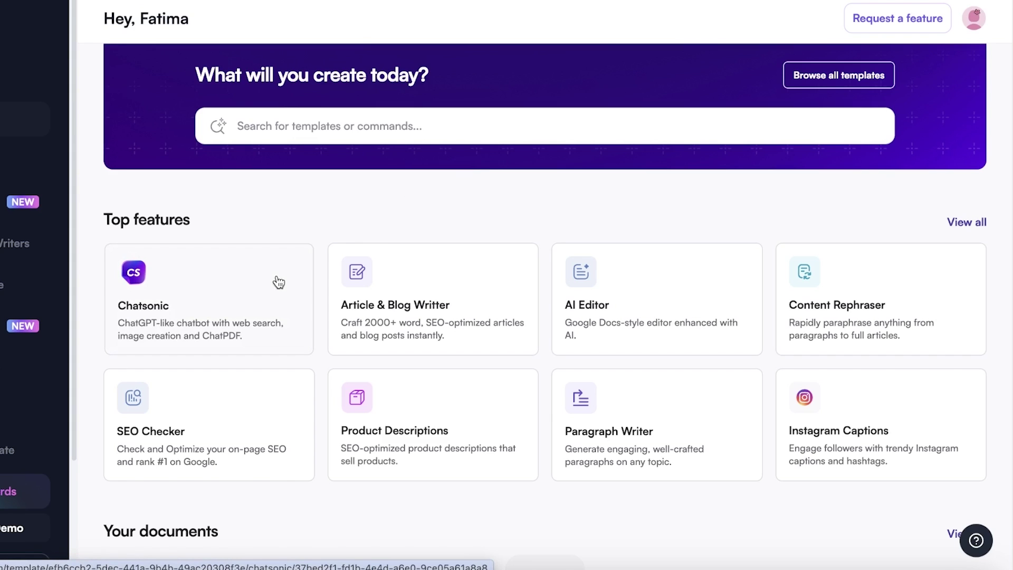
left_click(974, 223)
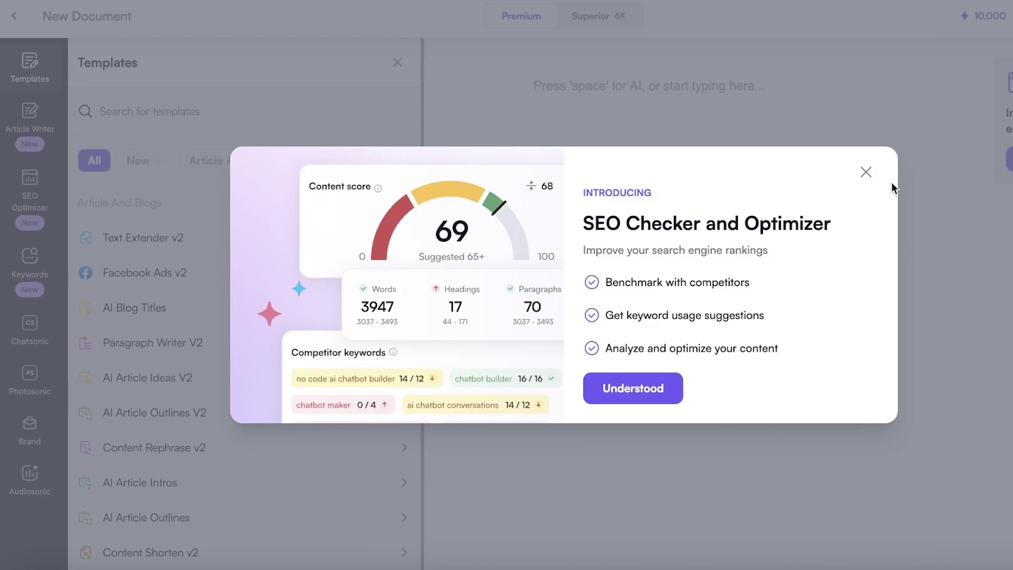
left_click(832, 171)
Browse the document's template list, then go back to the dashboard
scroll(206, 472, "down", 2)
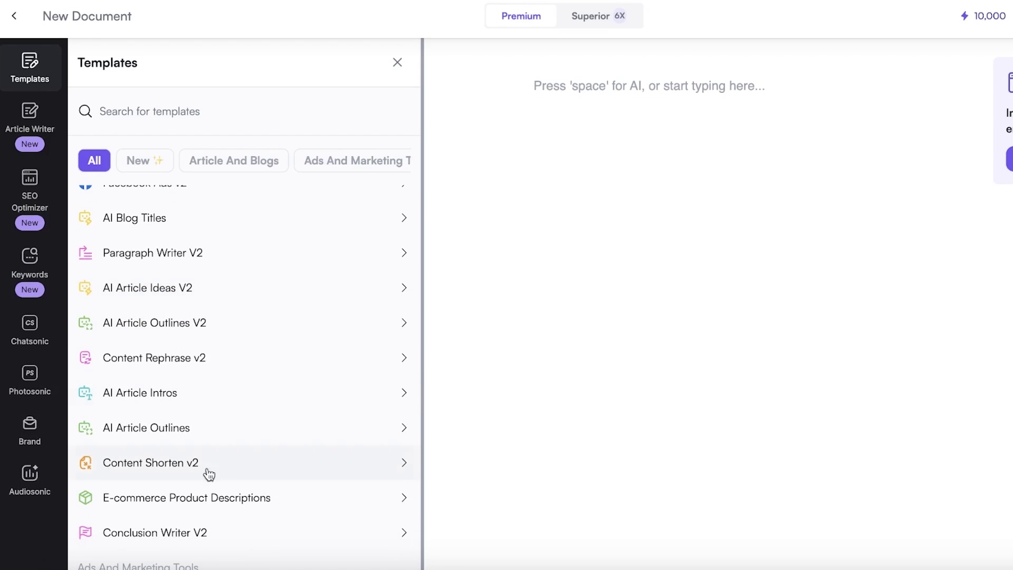
scroll(175, 287, "up", 2)
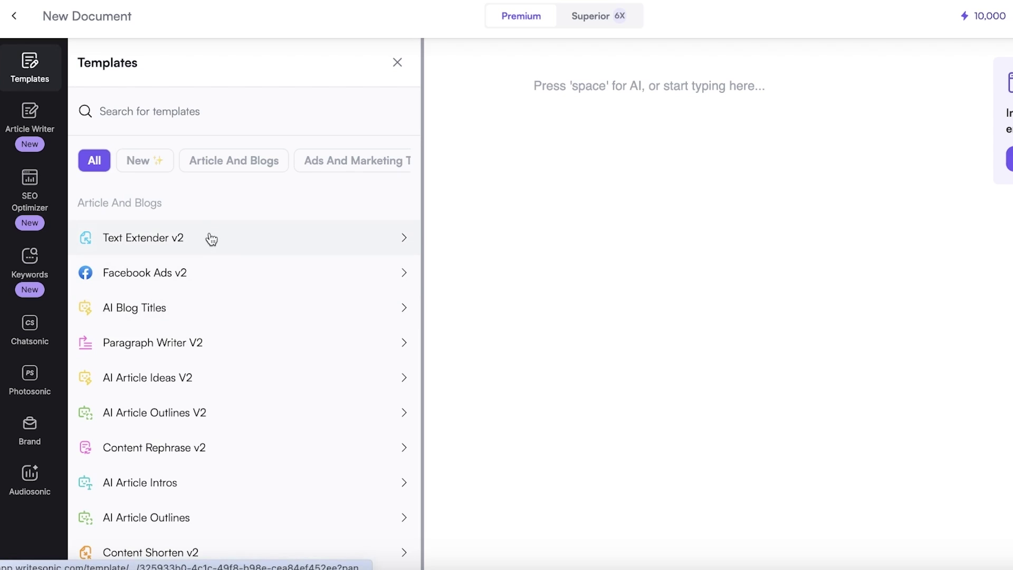
scroll(142, 309, "down", 1)
scroll(137, 312, "down", 3)
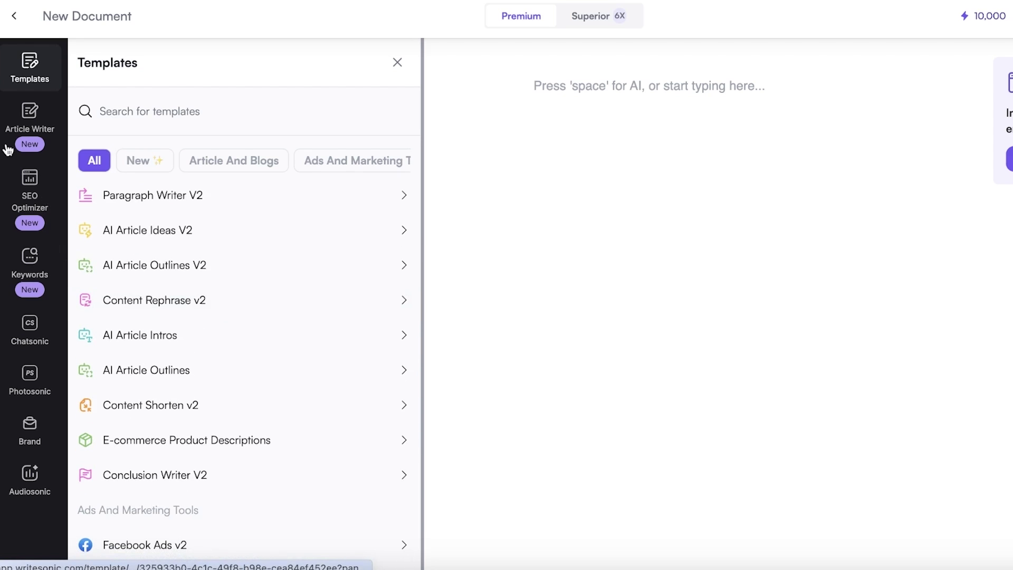
left_click(13, 21)
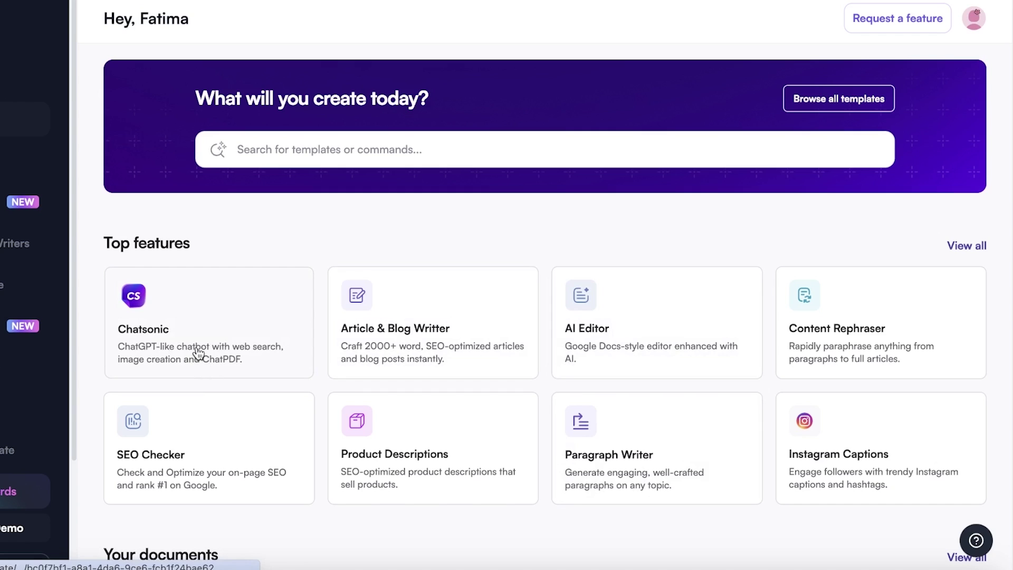
Open Chatsonic and make 'Social Responsibility Initiatives' a heading in the outline note
left_click(194, 343)
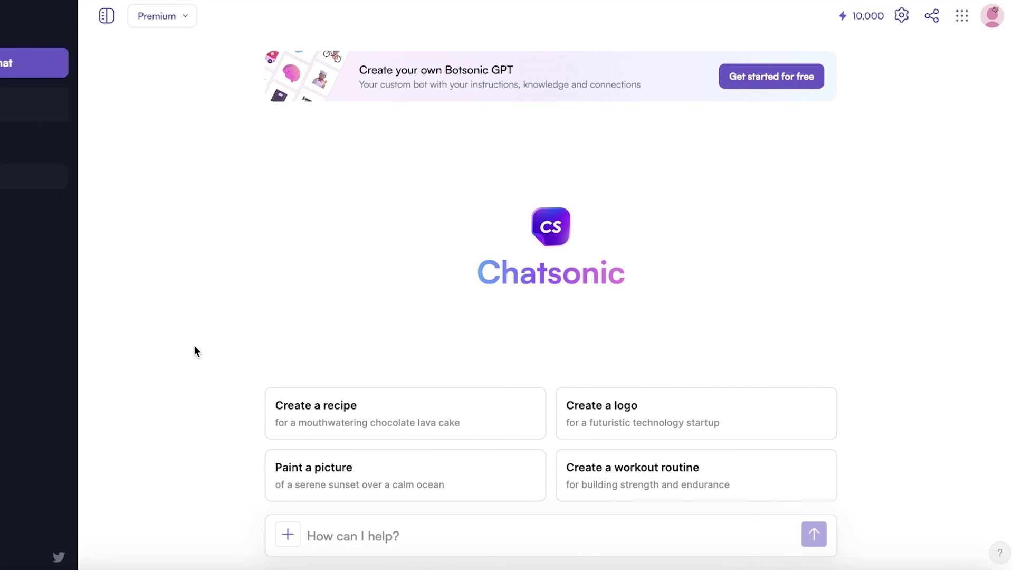
left_click(264, 563)
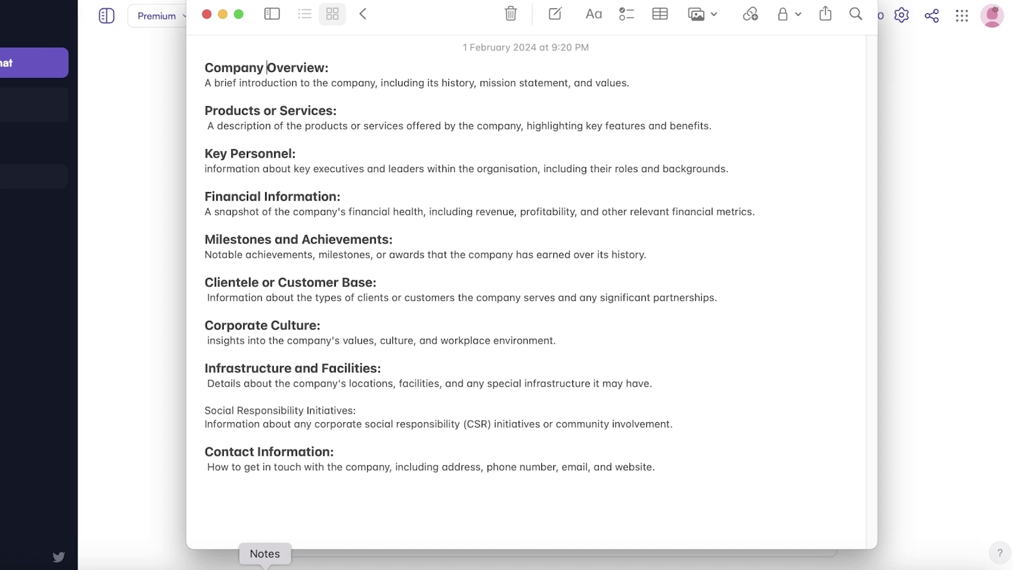
triple_click(298, 410)
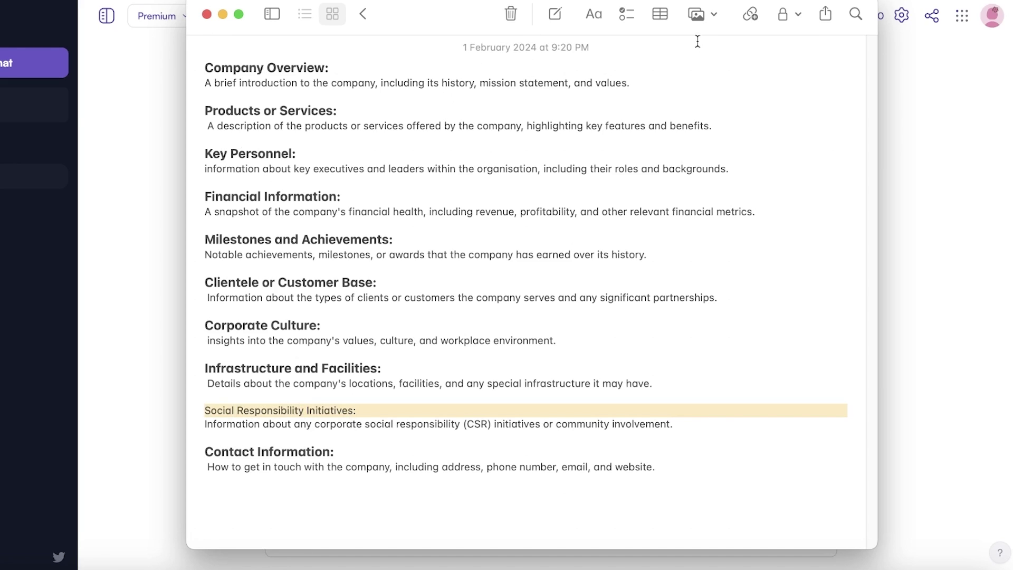
left_click(594, 14)
left_click(555, 122)
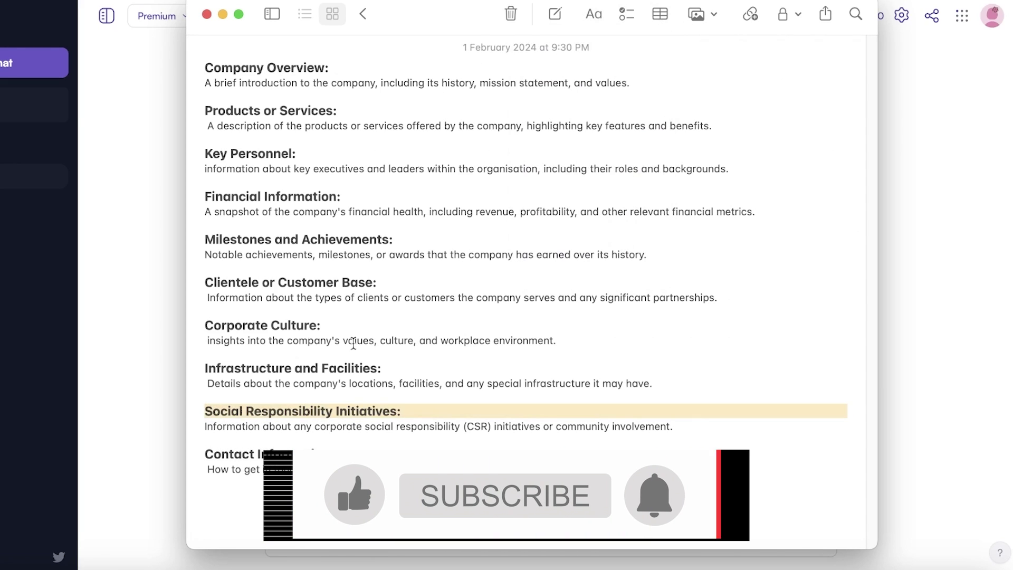
Copy the whole company-profile outline from Notes into the Chatsonic message box
left_click(206, 67)
key("super+a")
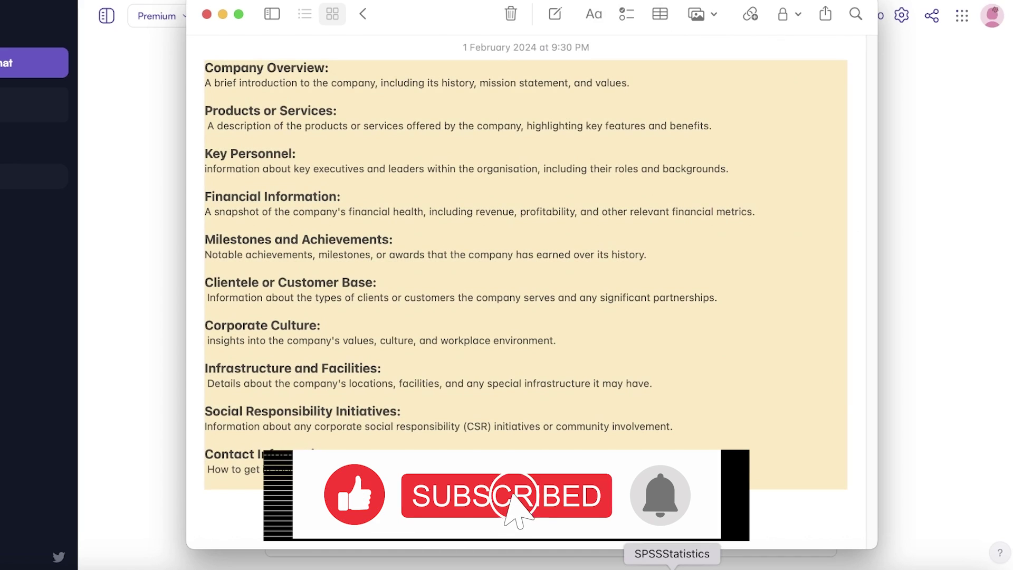
left_click(911, 396)
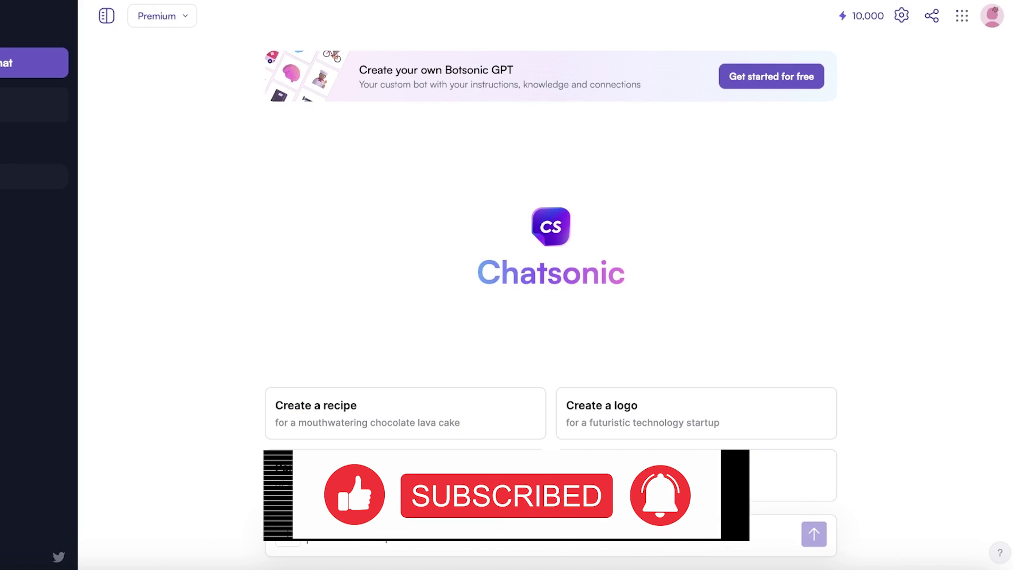
key("super+v")
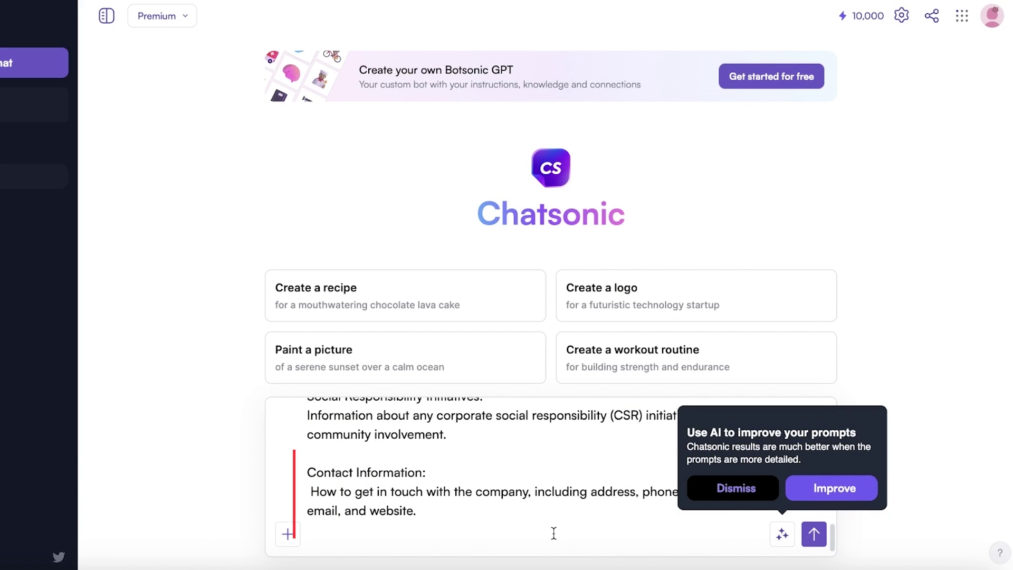
Ask Chatsonic for a company profile of Durden, a women's clothing and shoe brand, and send
type("(using this as a prompt)")
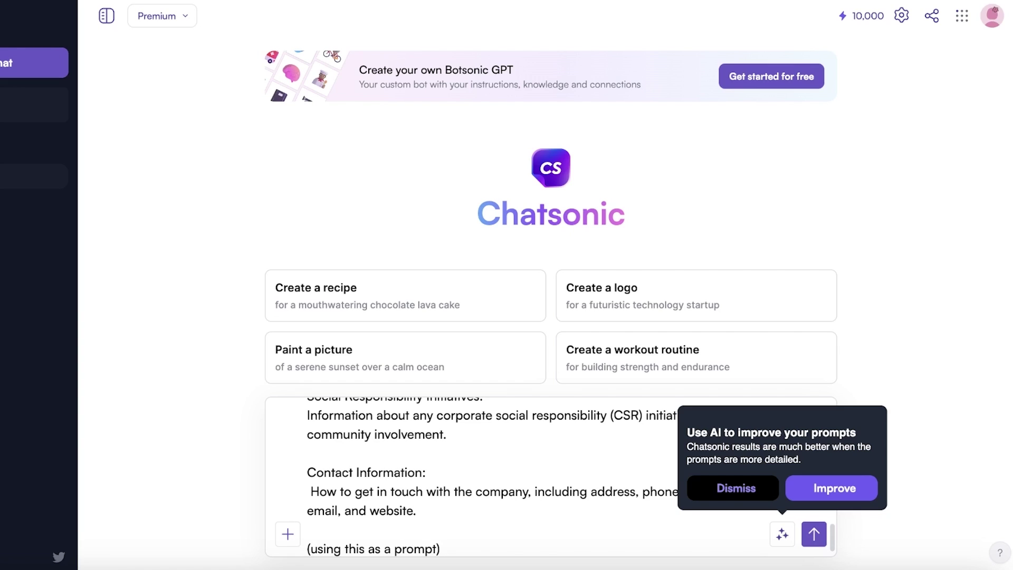
type("createa")
key("BackSpace")
key("BackSpace")
type("a company profi")
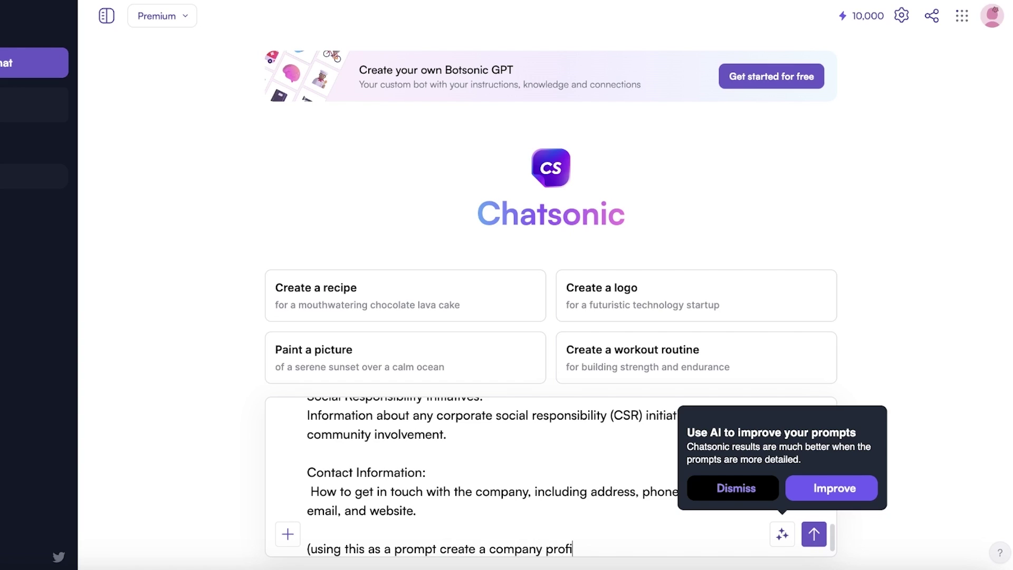
type("le for my business")
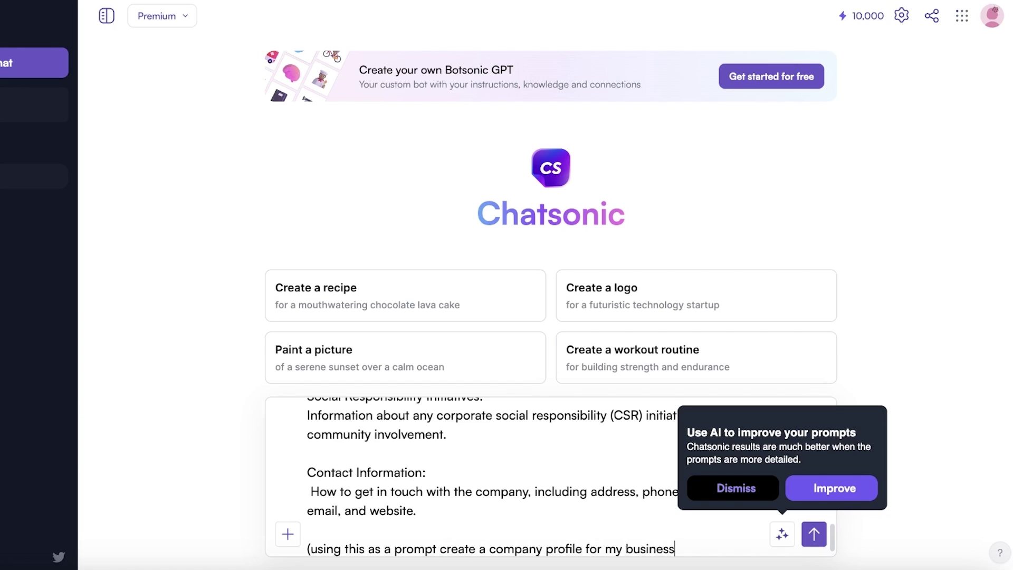
type(" durden, which")
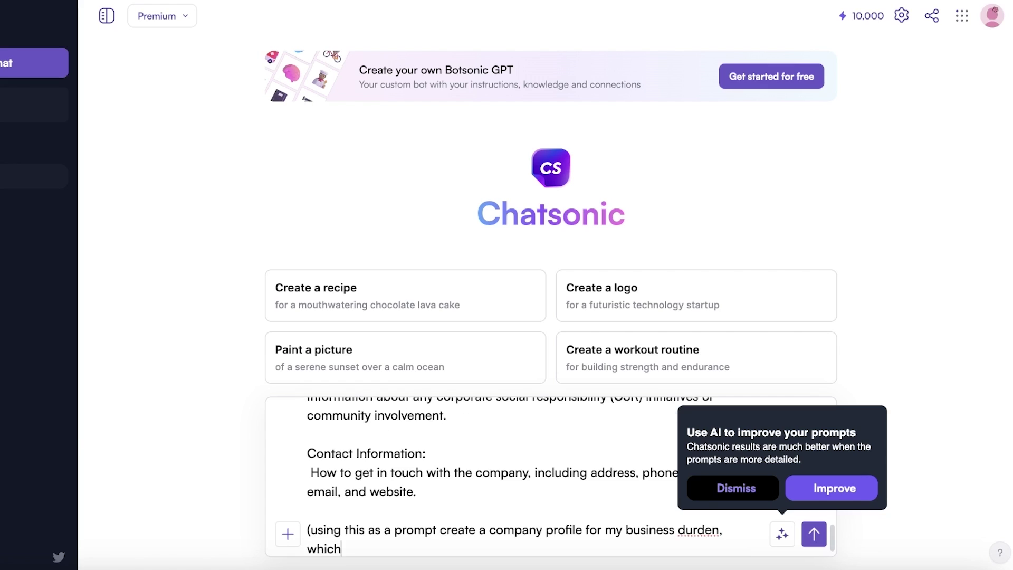
type(" makes clothing for women")
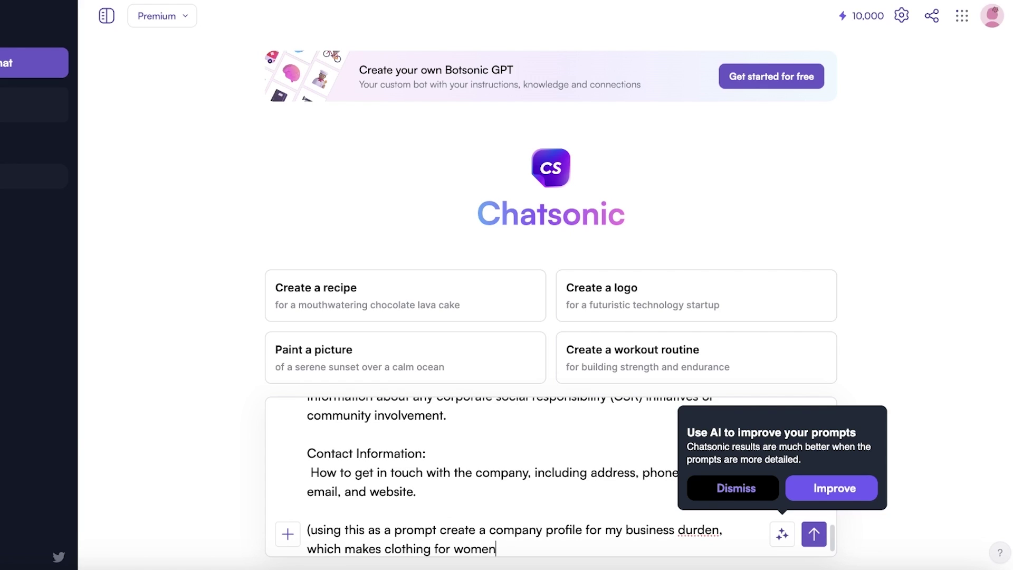
type(" a and shoes aswell. we h")
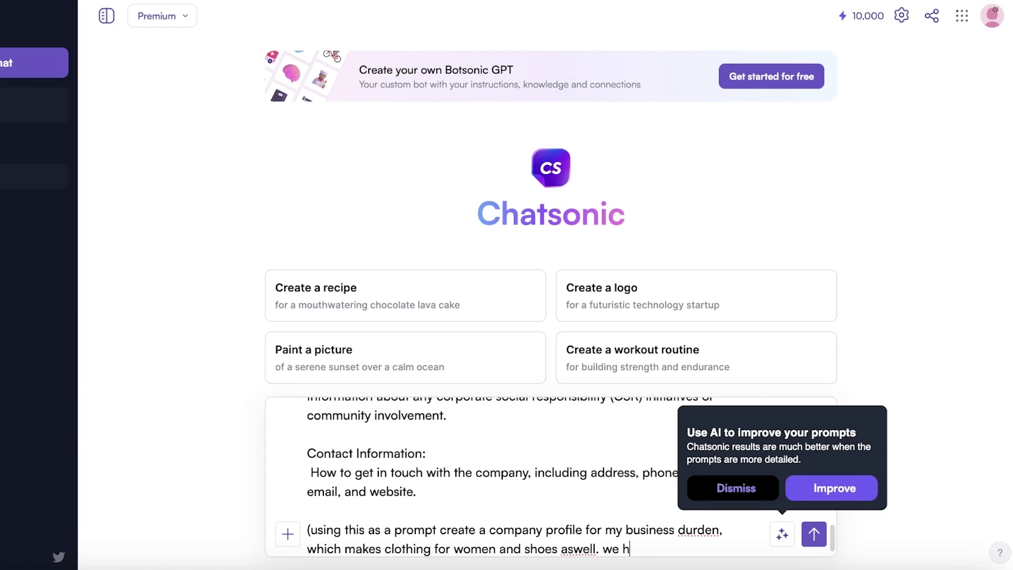
type("ave jane doe as ")
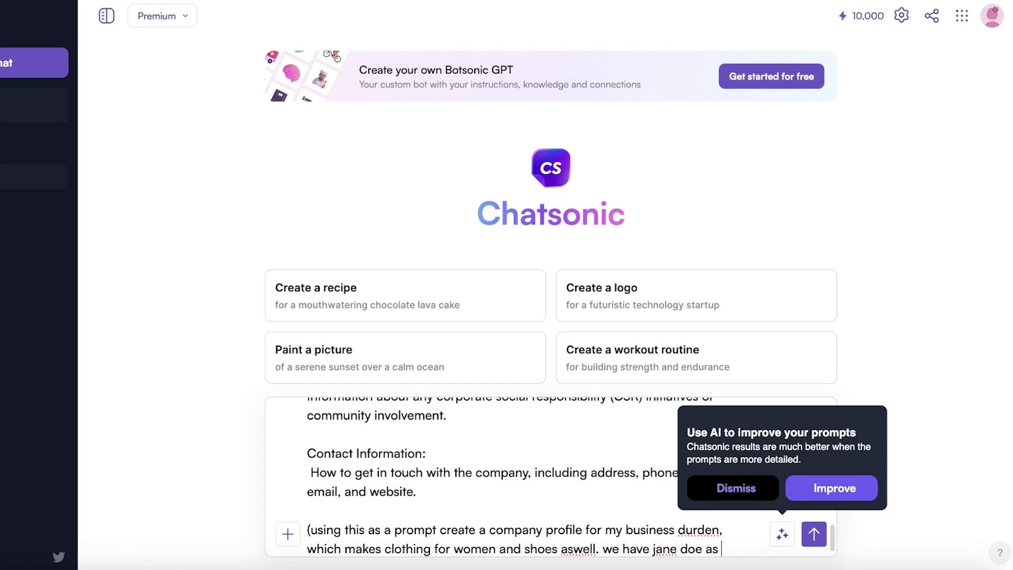
type("our ceo")
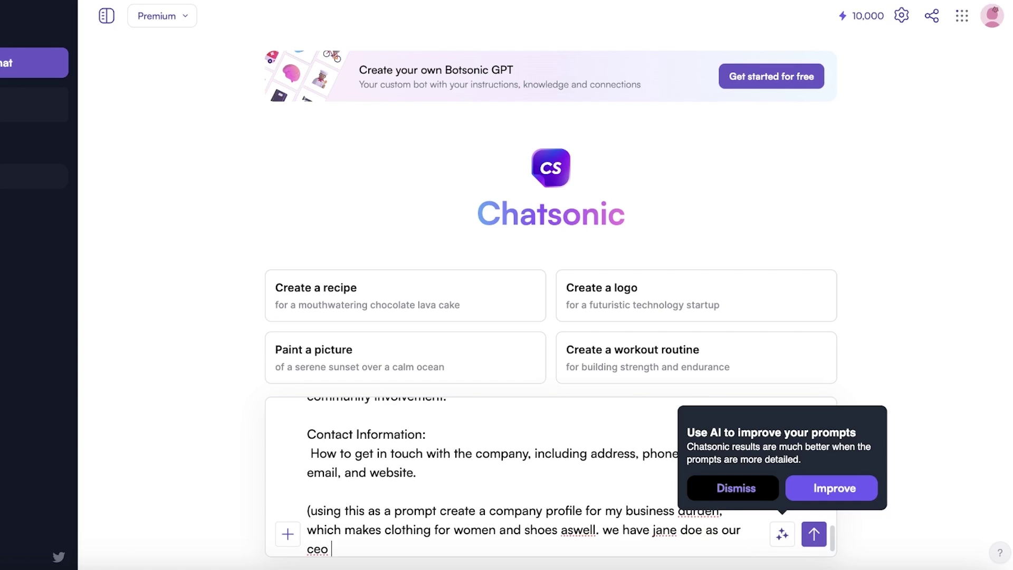
type(", we are creating climat r")
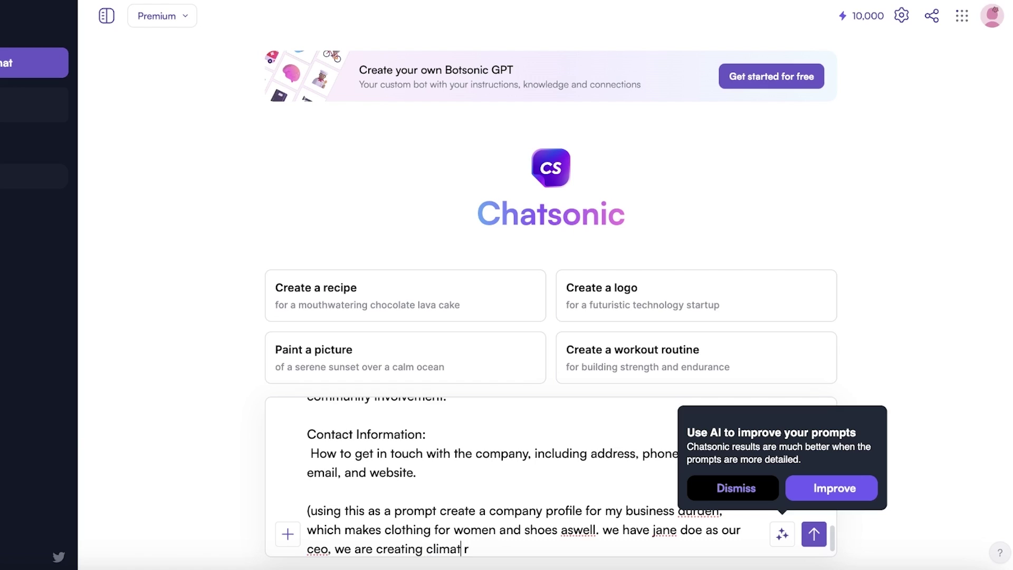
type("e")
type("esponsible clothing and add")
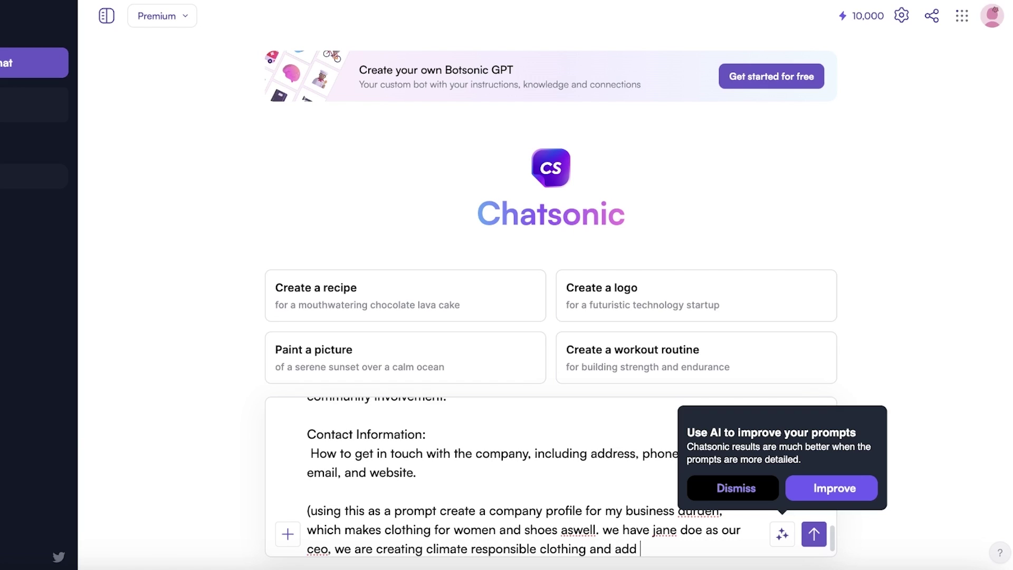
key("BackSpace")
key("BackSpace")
key("BackSpace")
key("BackSpace")
key("BackSpace")
key("BackSpace")
key("BackSpace")
key("BackSpace")
key("BackSpace")
scroll(528, 528, "up", 3)
scroll(502, 521, "down", 4)
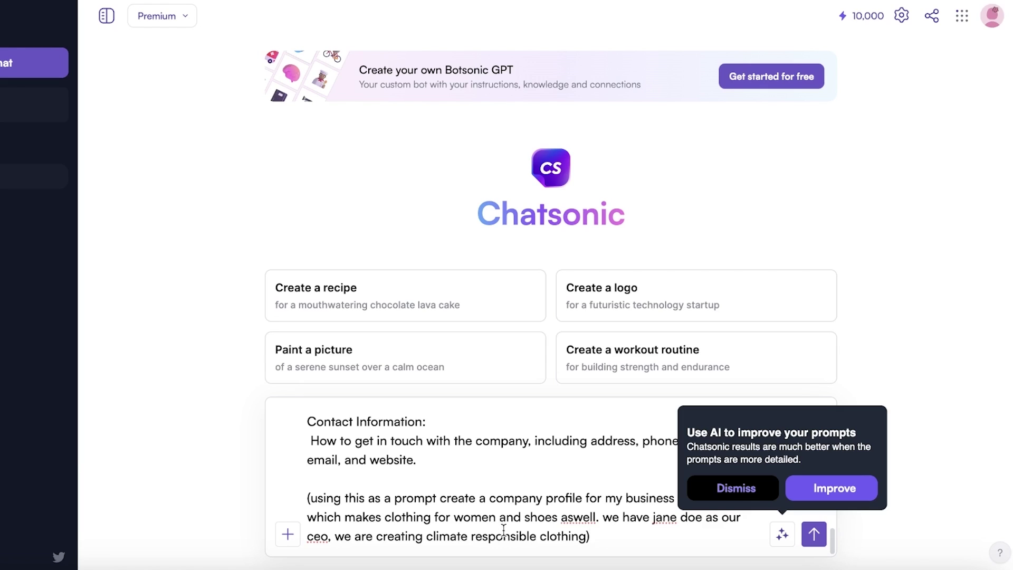
key("Return")
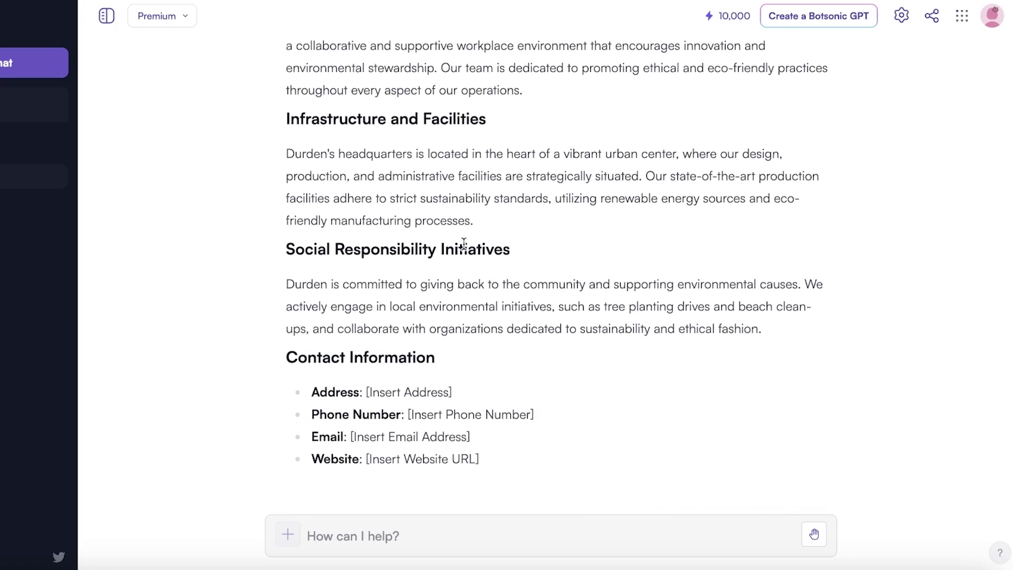
scroll(610, 201, "up", 15)
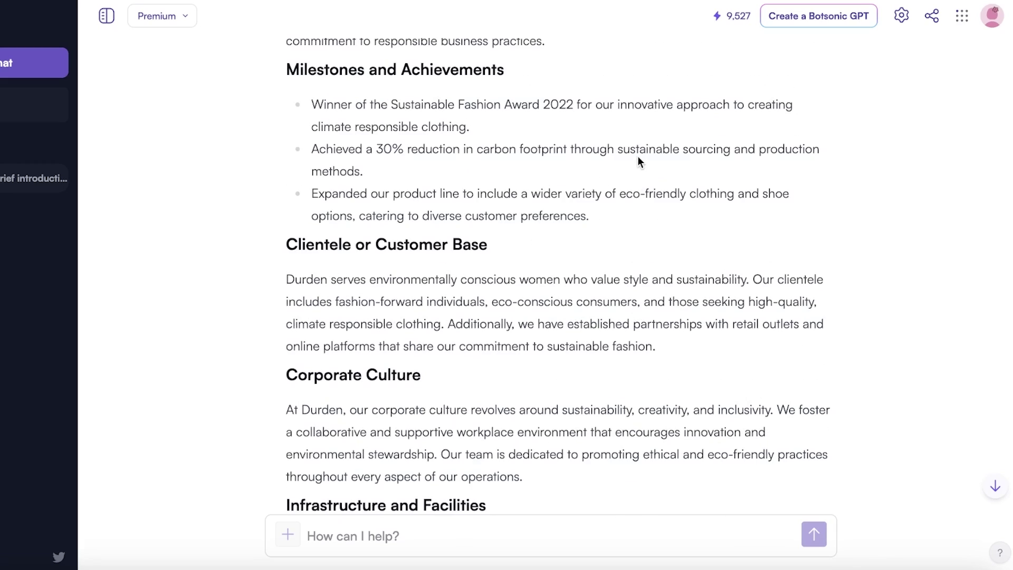
scroll(640, 213, "down", 5)
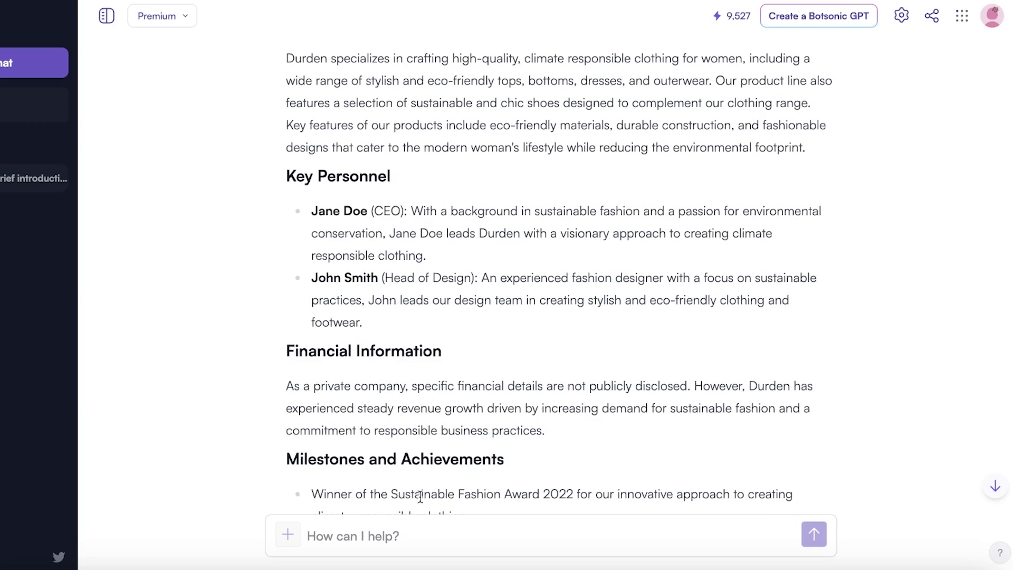
left_click_drag(261, 211, 533, 286)
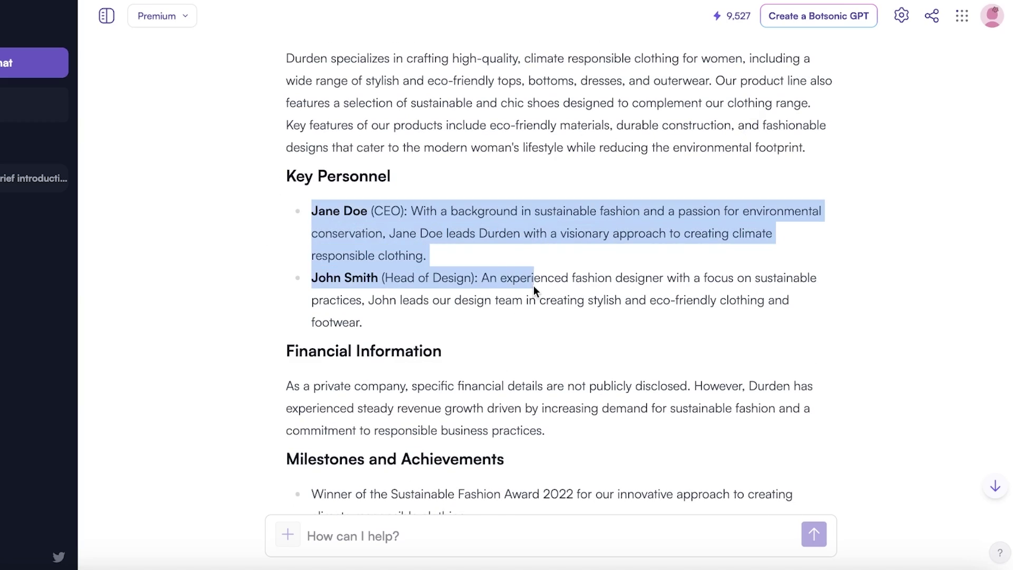
left_click(339, 289)
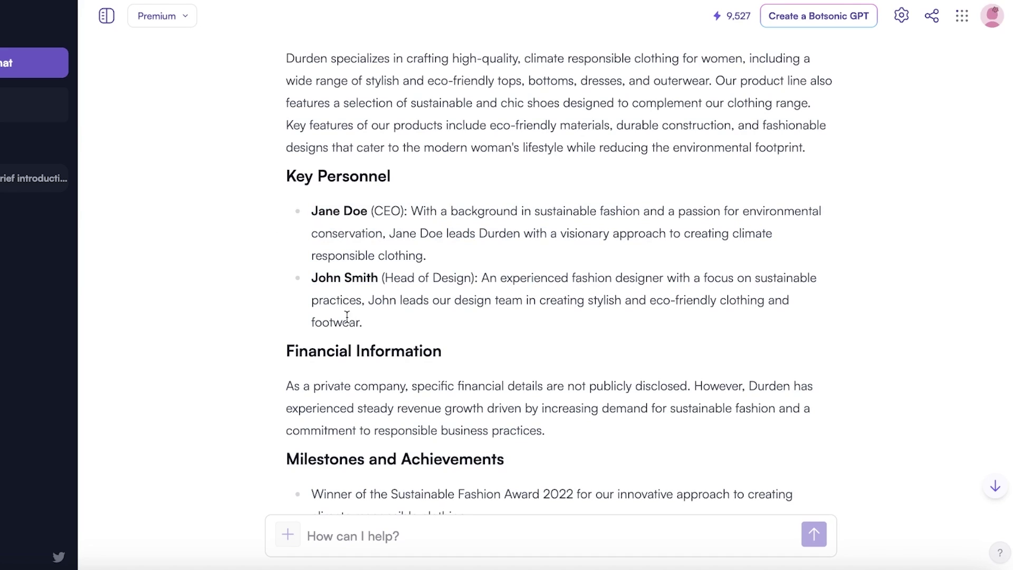
scroll(389, 277, "up", 6)
scroll(390, 279, "down", 1)
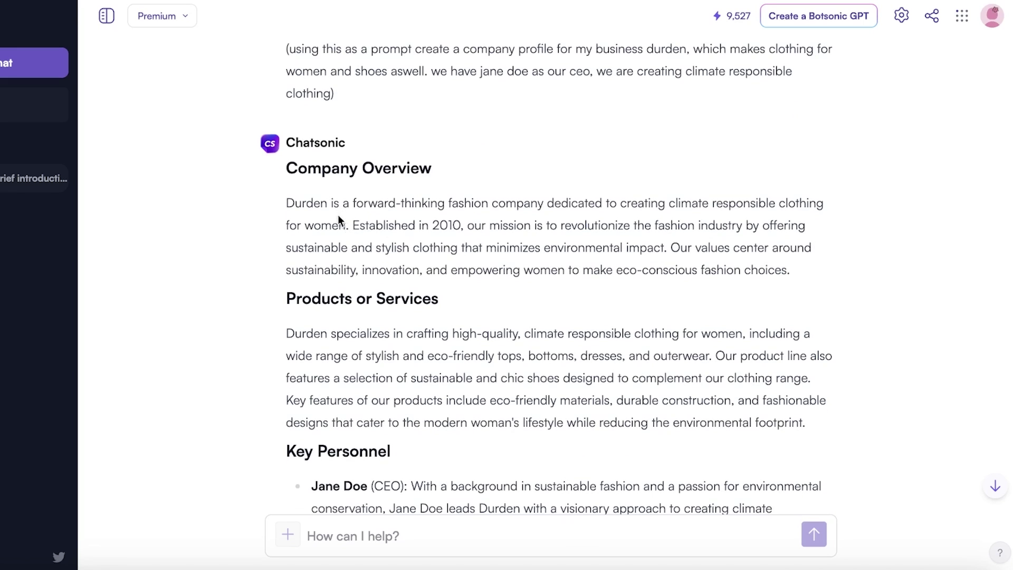
scroll(331, 182, "up", 1)
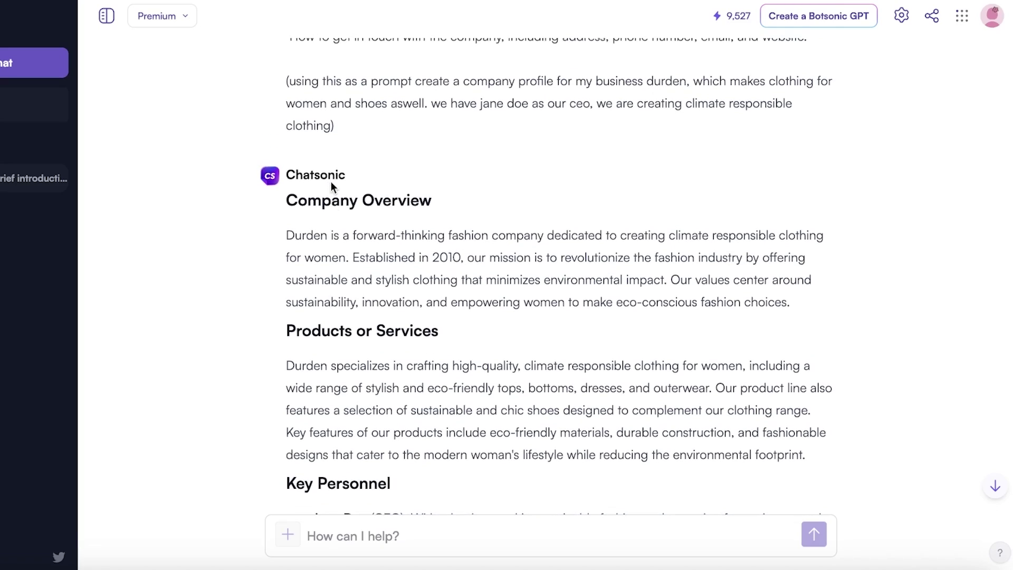
scroll(331, 181, "down", 15)
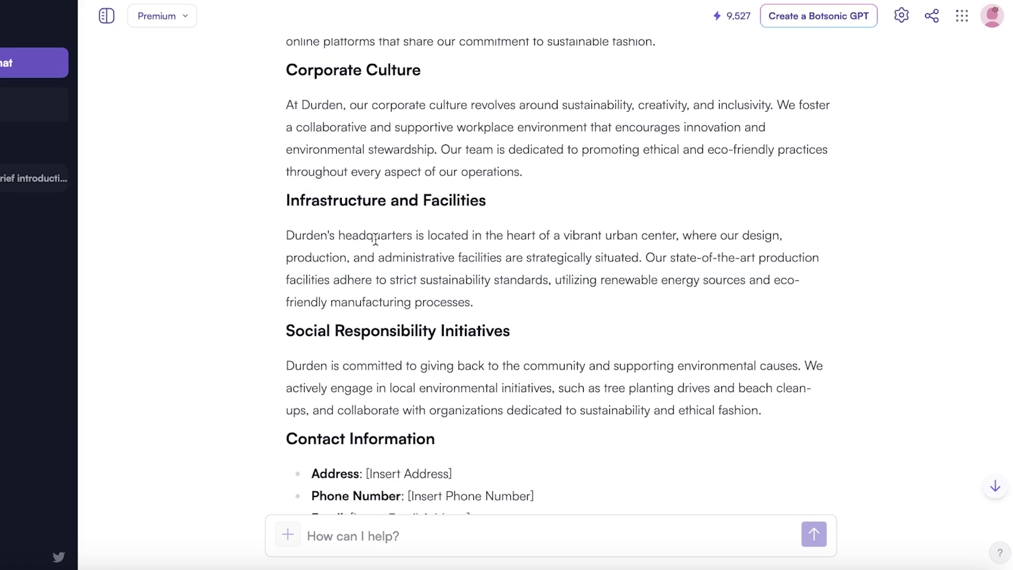
scroll(375, 239, "down", 3)
scroll(378, 200, "up", 9)
scroll(378, 200, "down", 9)
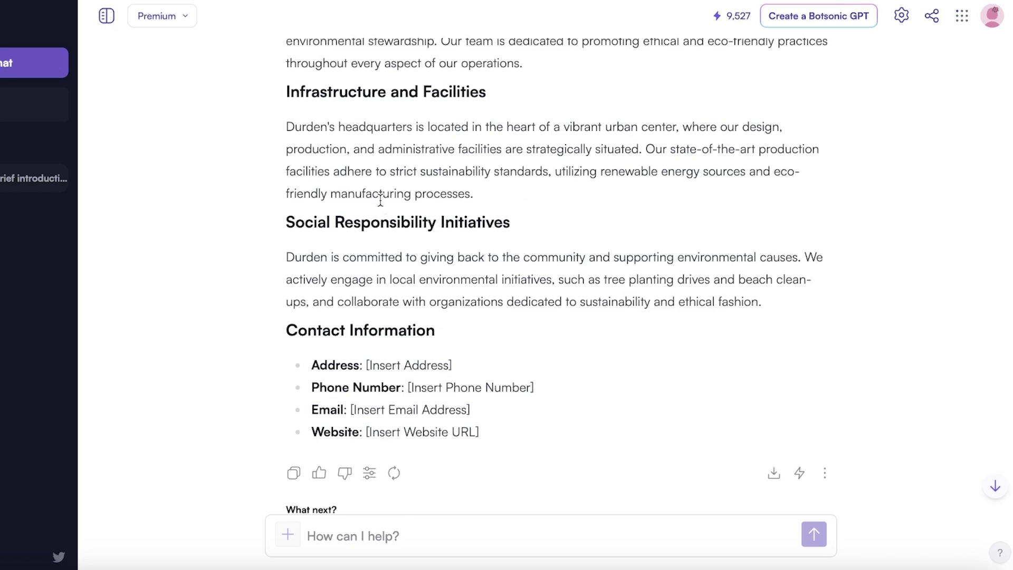
left_click_drag(286, 225, 492, 248)
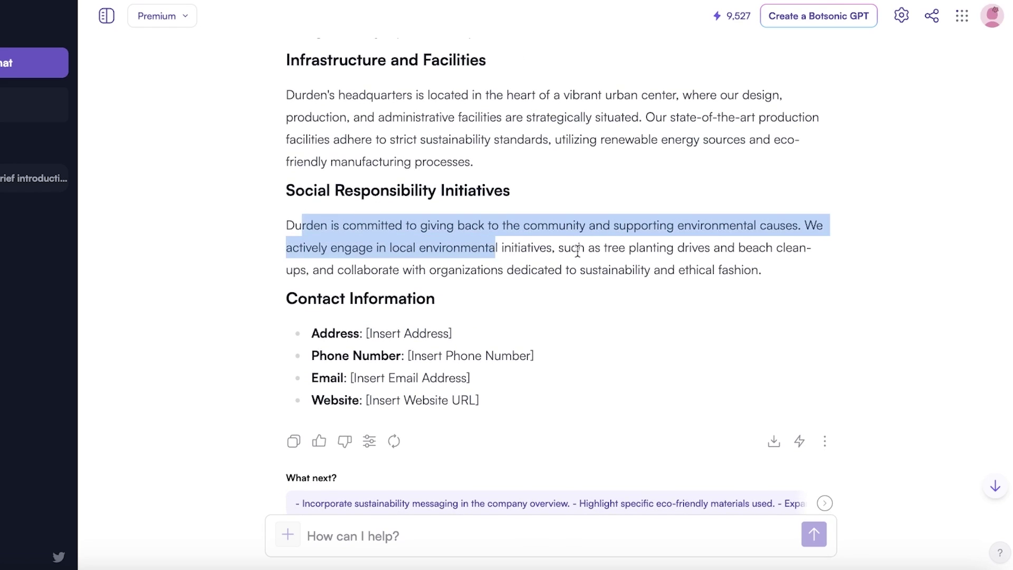
left_click(509, 229)
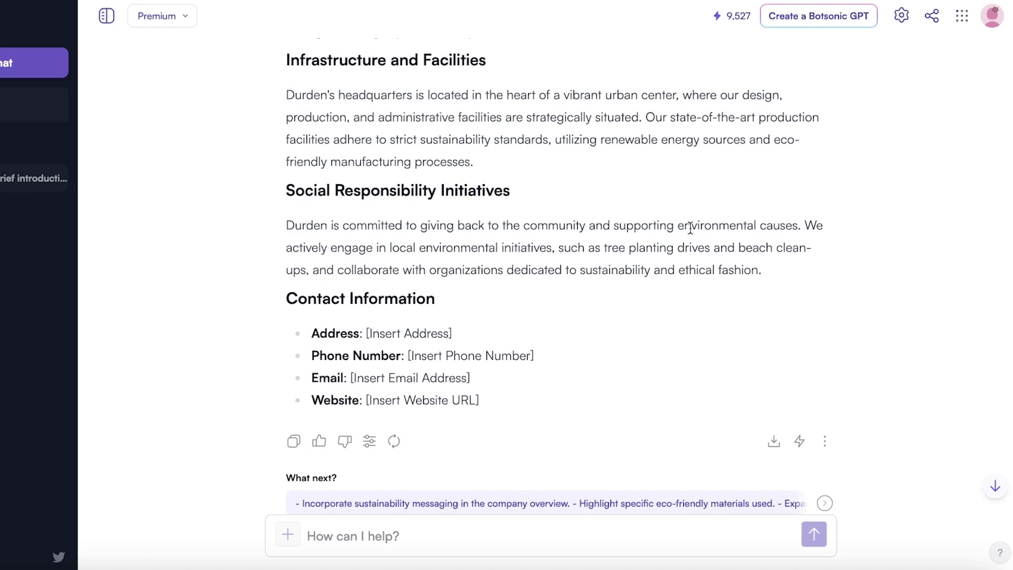
left_click_drag(692, 227, 818, 251)
left_click(810, 253)
scroll(475, 237, "up", 15)
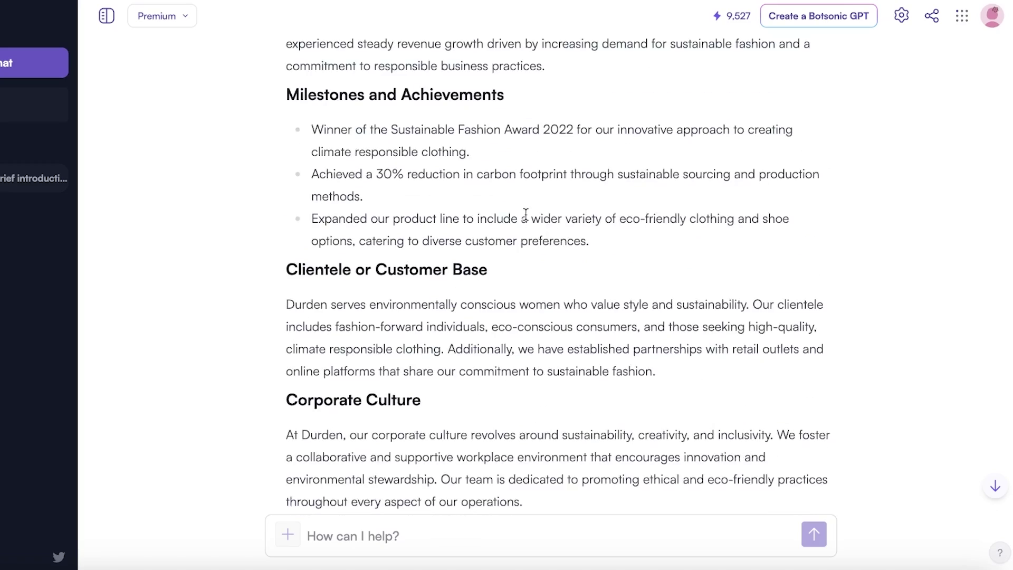
scroll(477, 221, "up", 10)
scroll(474, 247, "down", 6)
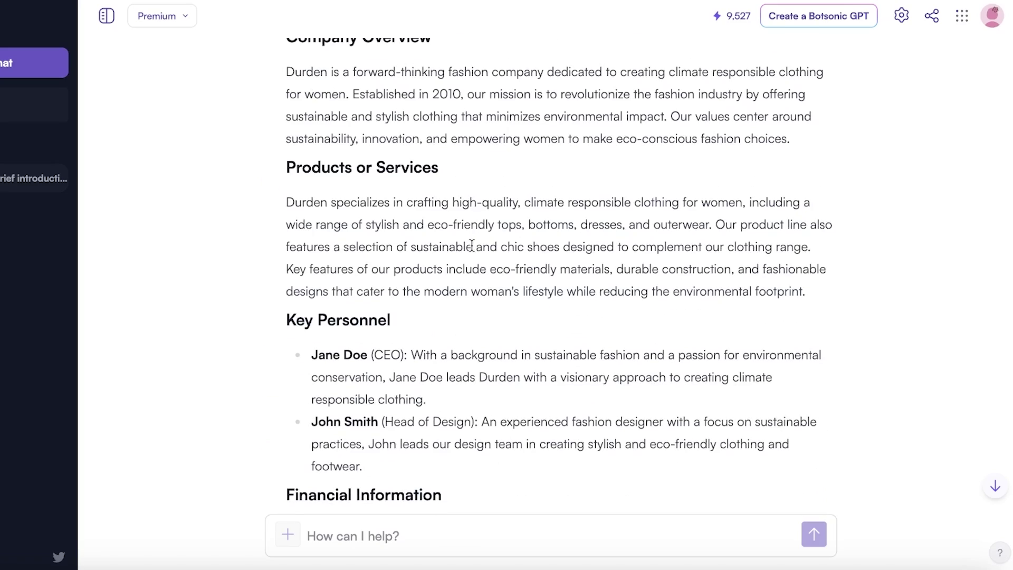
scroll(472, 248, "up", 3)
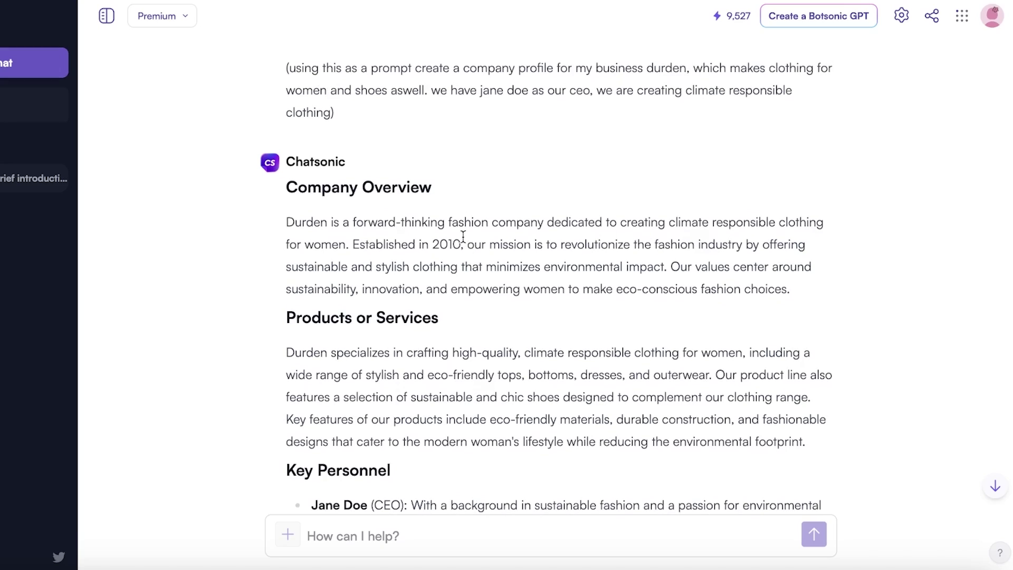
scroll(459, 245, "up", 3)
scroll(435, 289, "down", 1)
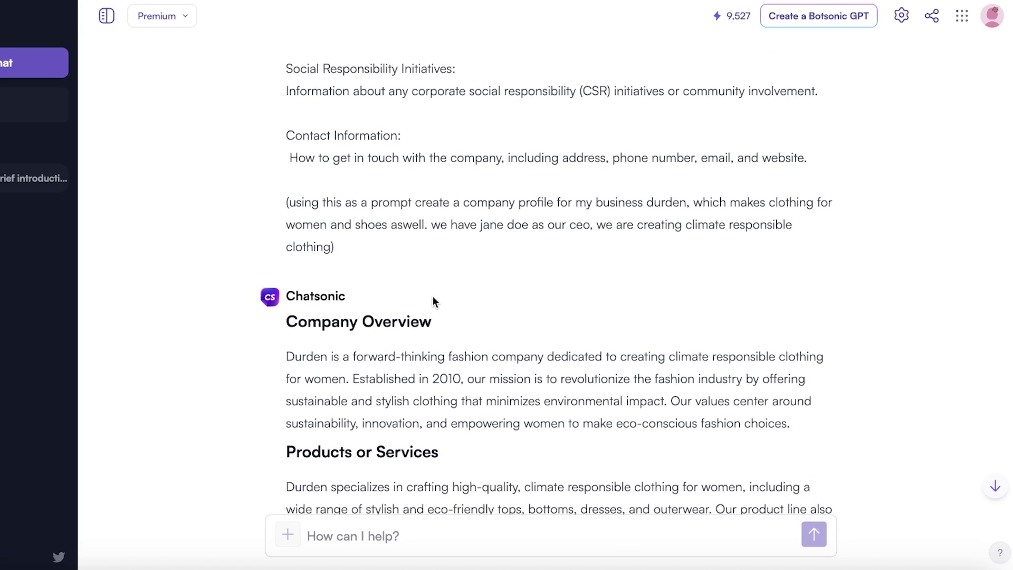
scroll(427, 287, "down", 3)
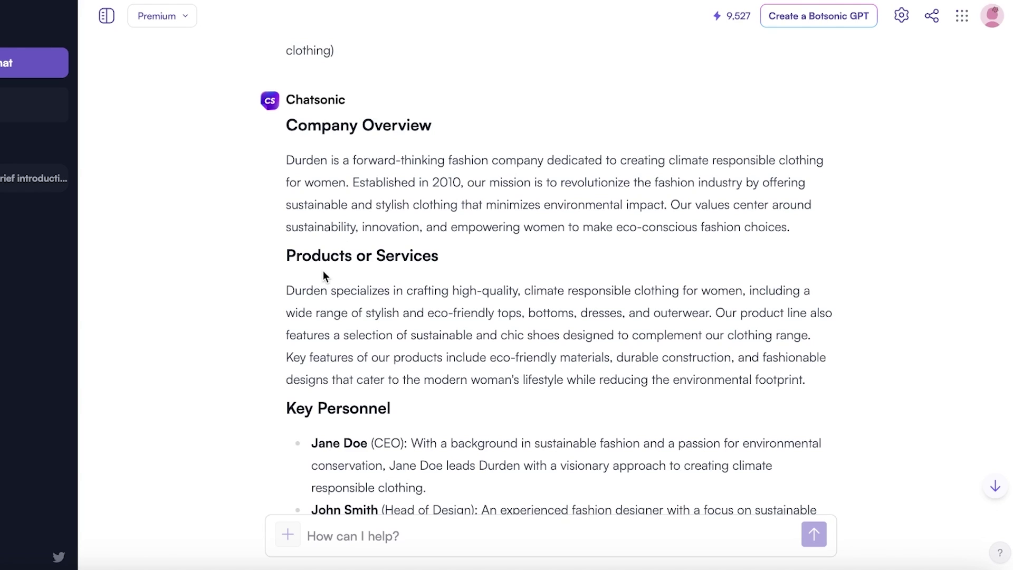
scroll(420, 173, "down", 10)
scroll(421, 178, "up", 13)
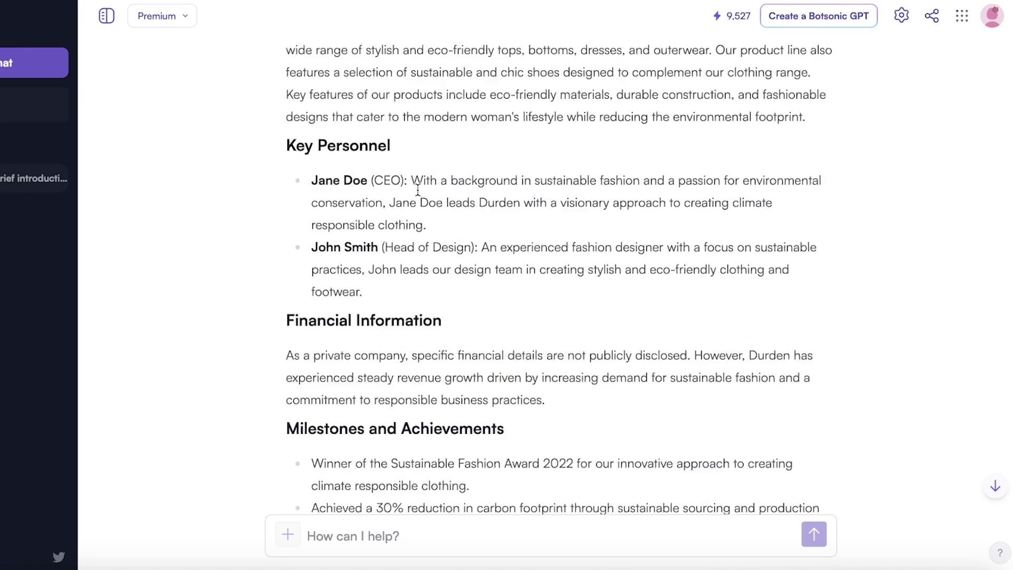
scroll(330, 302, "down", 15)
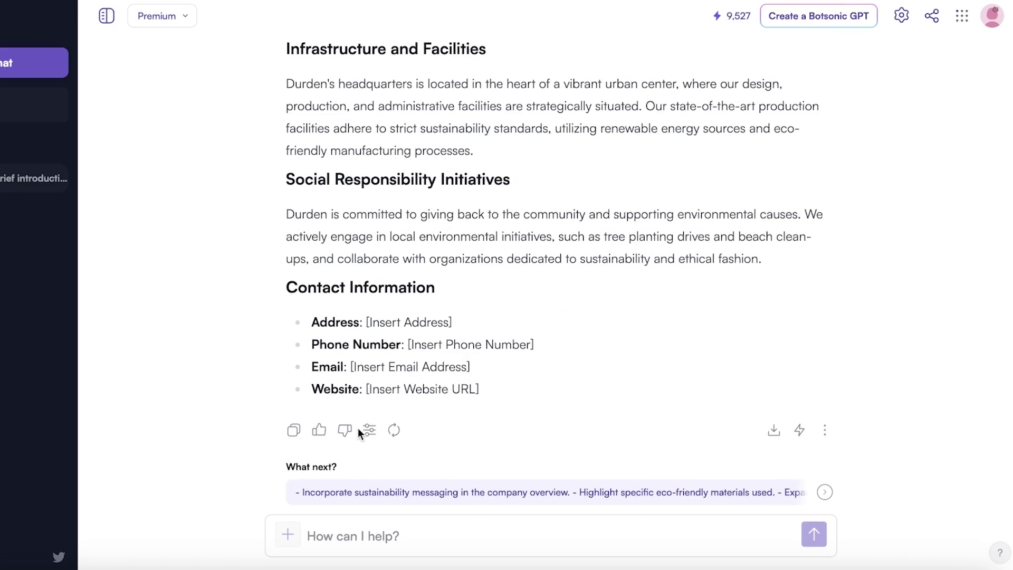
Give the Durden profile response a thumbs-up and look over its Modify options
left_click(320, 429)
left_click(388, 438)
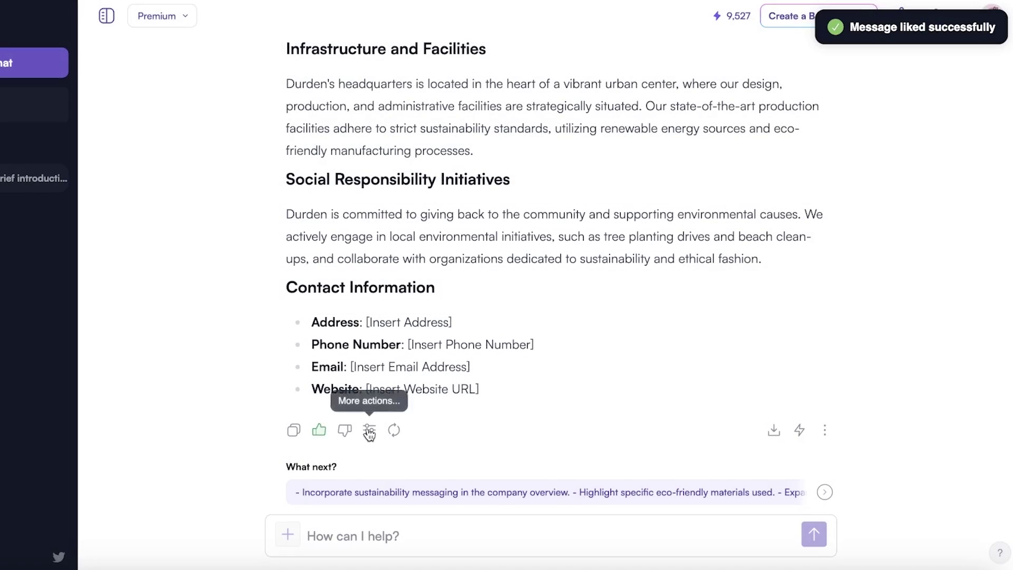
left_click(369, 431)
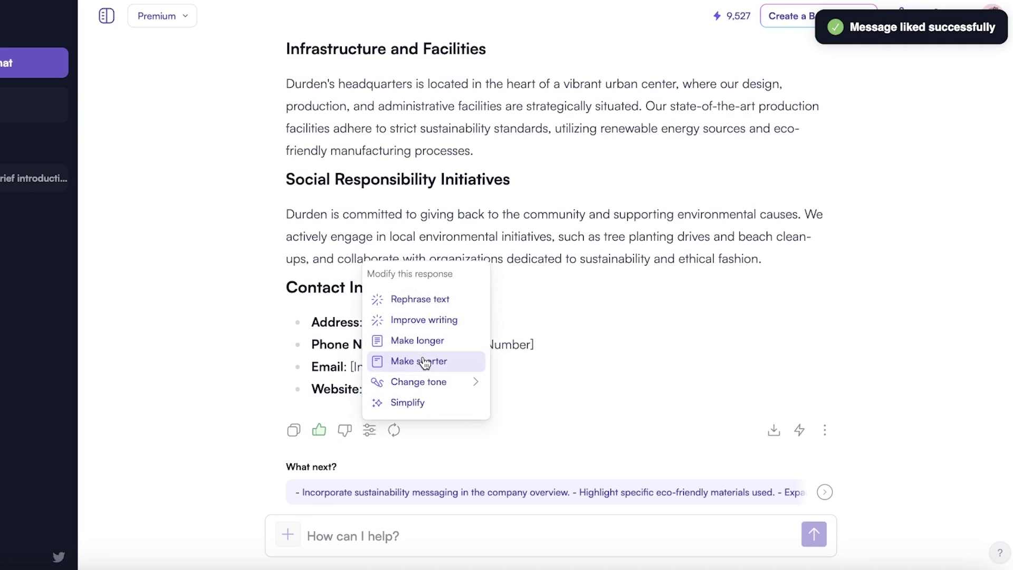
mouse_move(433, 384)
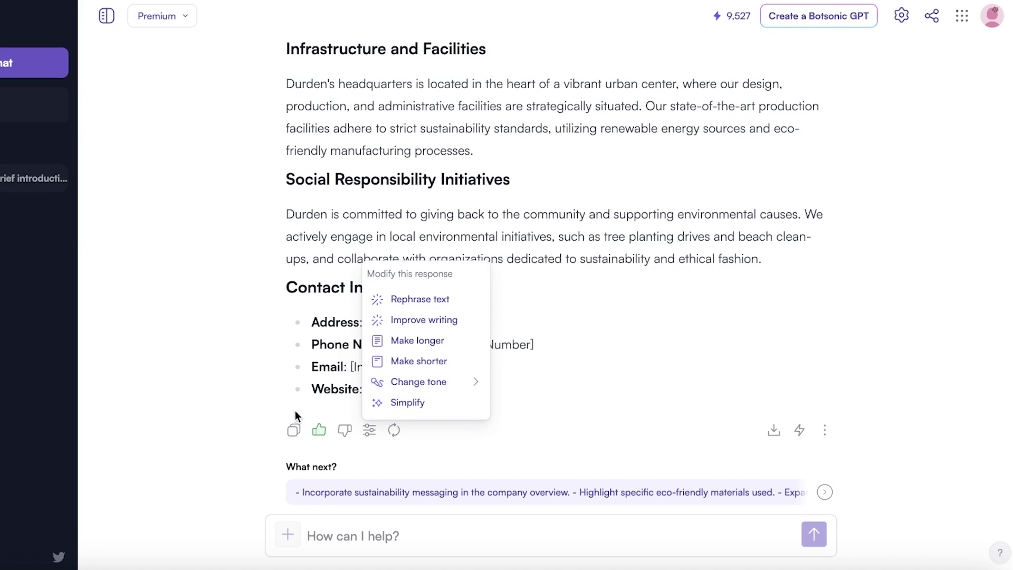
Copy the response text, check More actions, and return to the dashboard
left_click(294, 430)
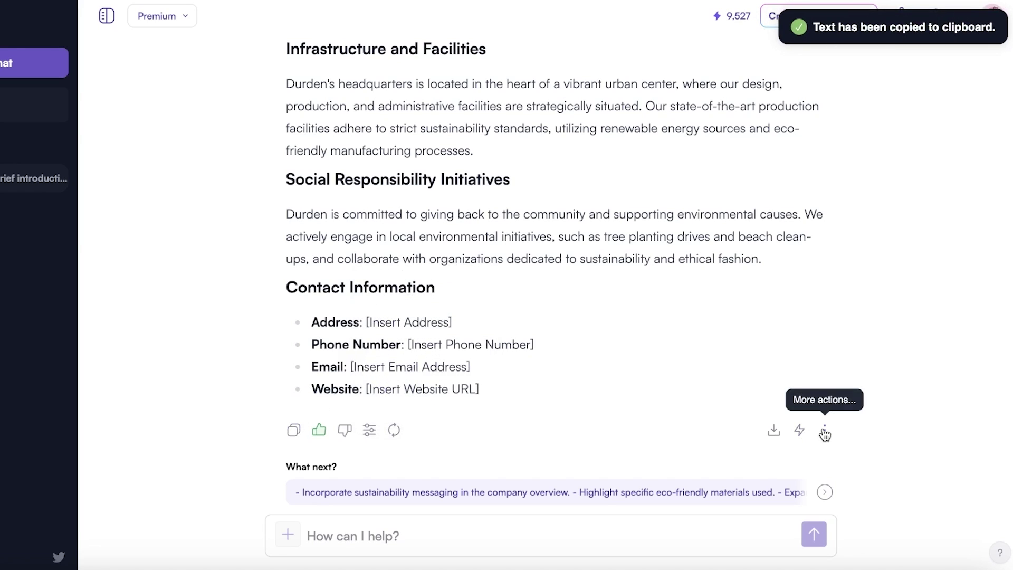
left_click(825, 430)
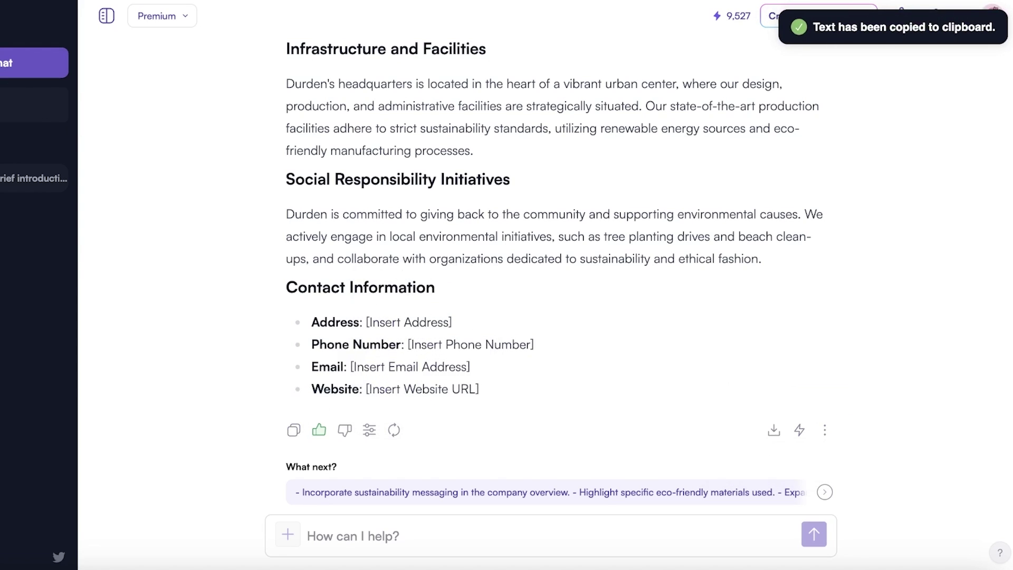
key("alt+Left")
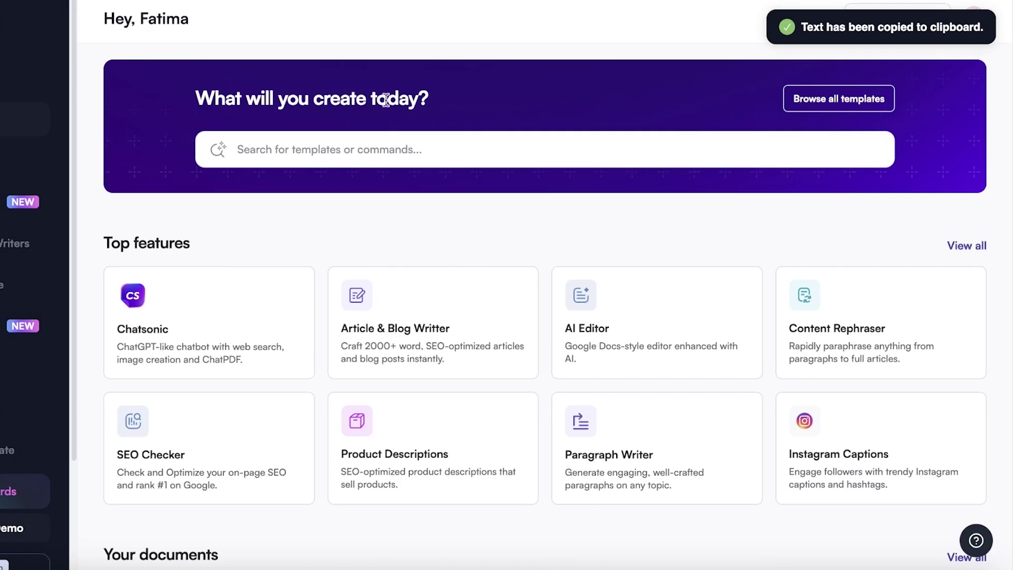
Open the Product Descriptions template and enter 'Zeo Tee' as the product name
left_click(500, 480)
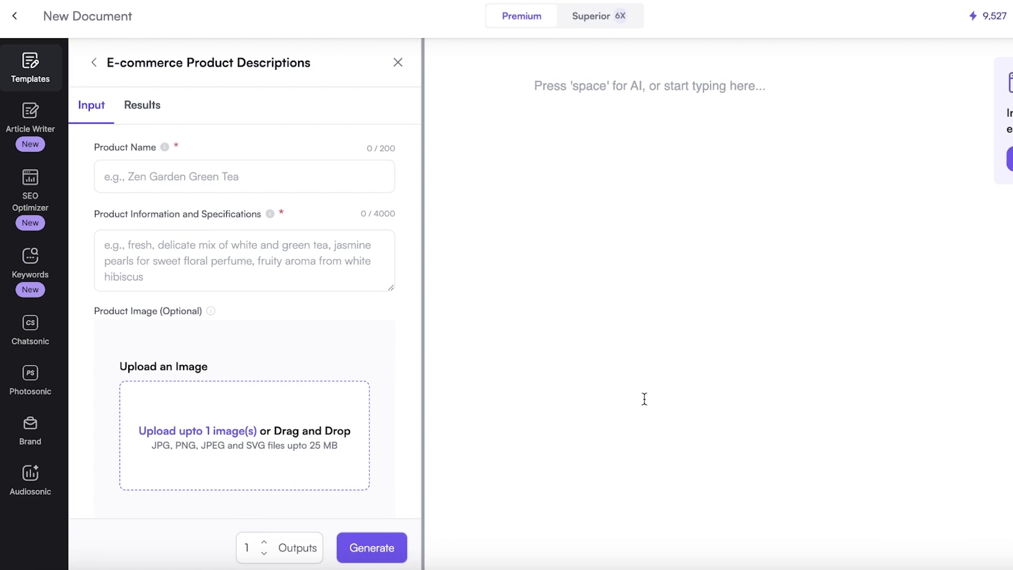
left_click(135, 167)
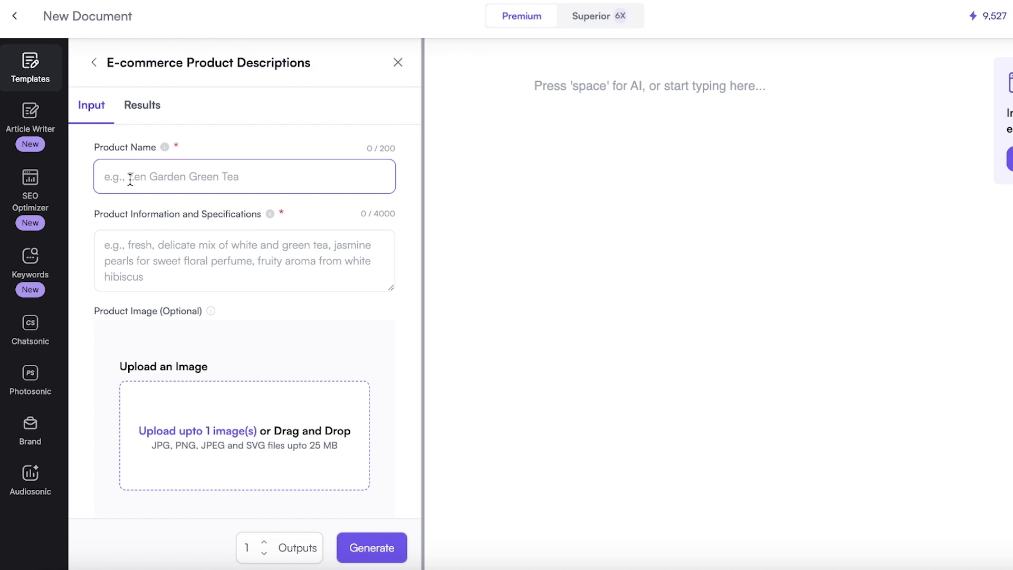
type("P")
key("BackSpace")
type("Te")
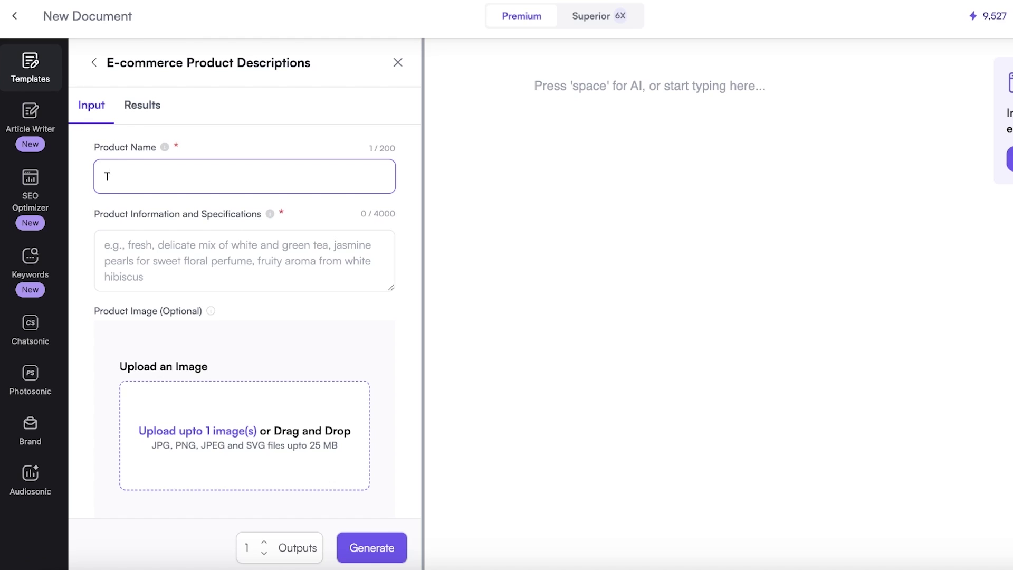
key("BackSpace")
type("Printe")
key("BackSpace")
key("BackSpace")
key("BackSpace")
key("BackSpace")
key("BackSpace")
type("Zeo Tee")
Describe it as a loose-sleeved unisex crewneck tee with tribal front embroidery, then generate
left_click(150, 284)
type("Its a")
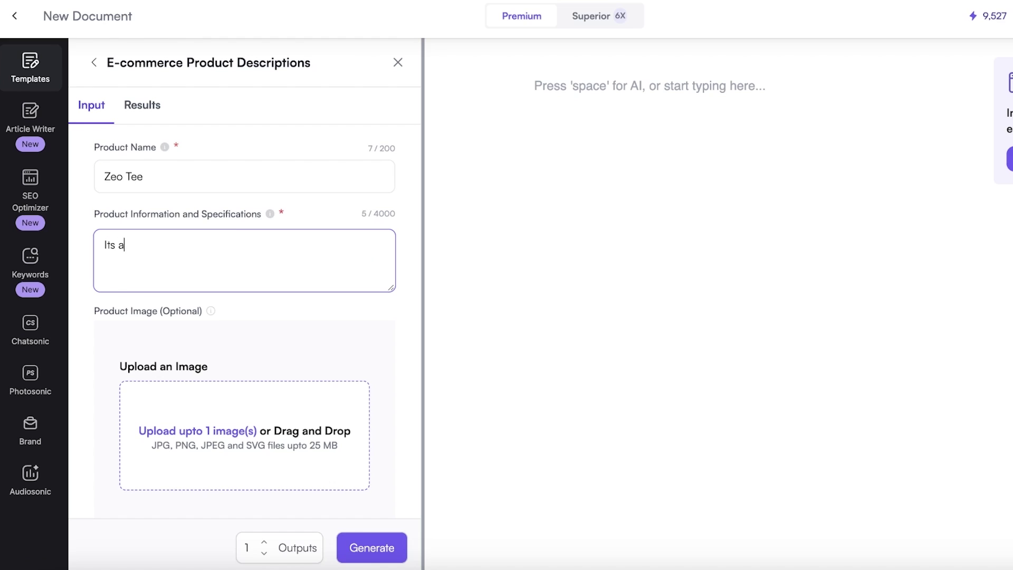
type(" unisex tshirt, with l")
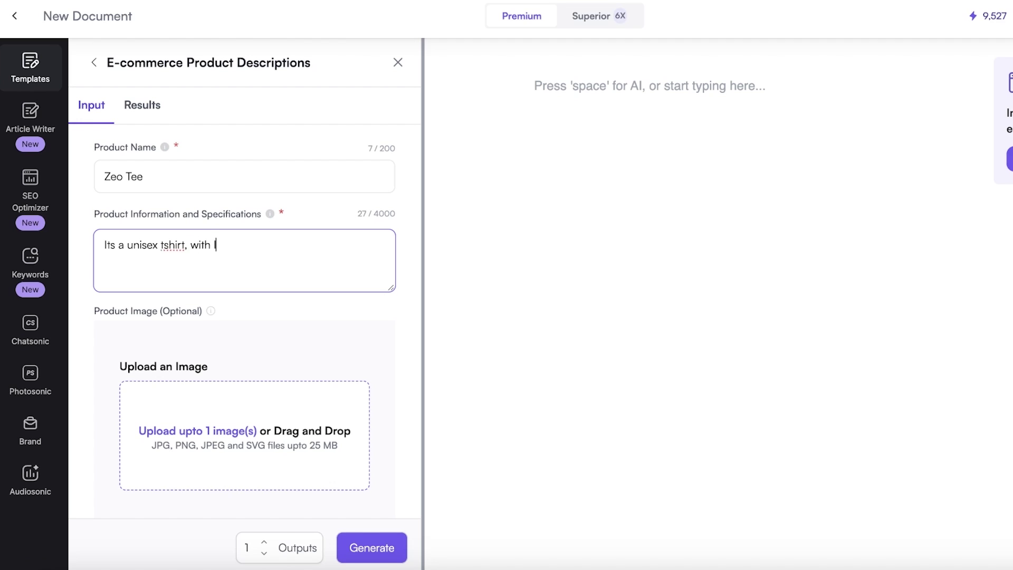
type("oose sleeves and a v ")
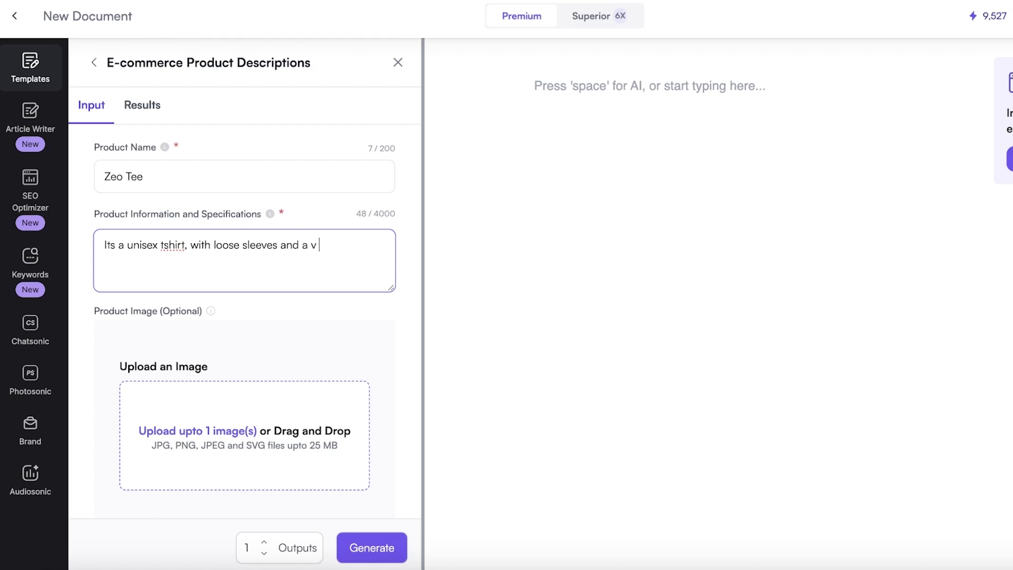
type("neewneck. embellished with m")
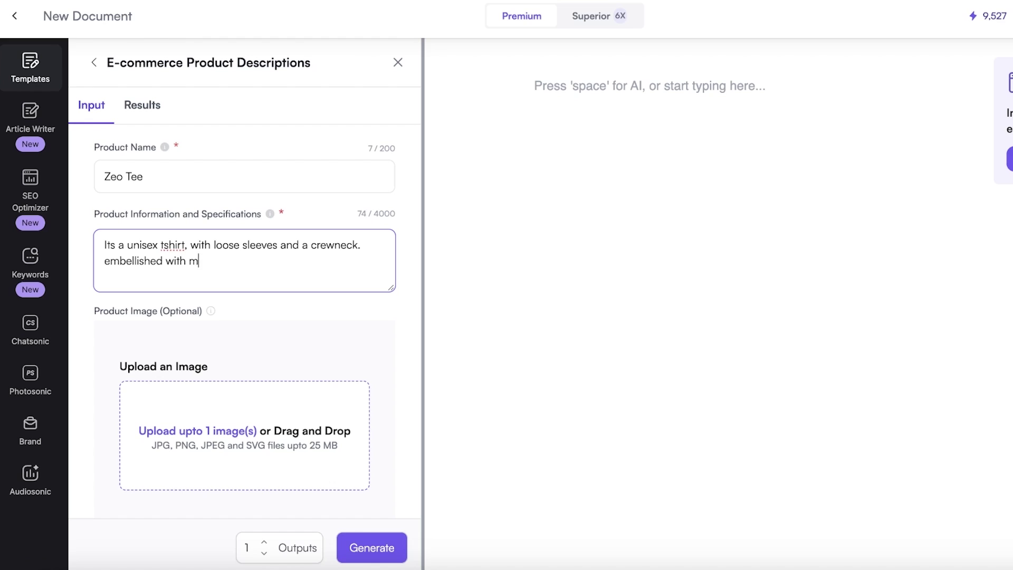
key("BackSpace")
type("embroidery on its ")
type("fron")
key("BackSpace")
key("BackSpace")
key("BackSpace")
type("ont ")
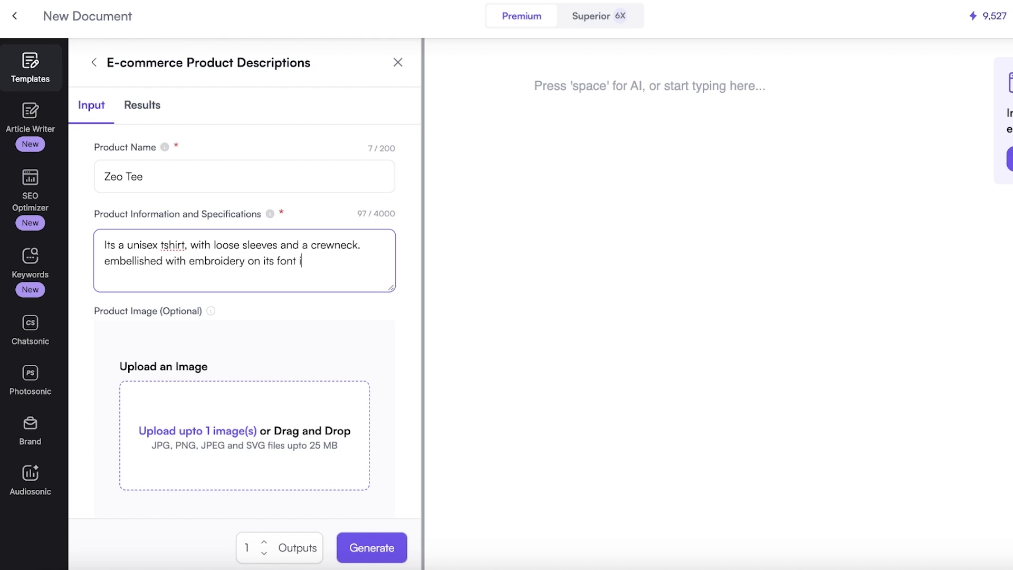
type("in a")
key("BackSpace")
key("BackSpace")
key("BackSpace")
key("BackSpace")
type("ront in a tribal design")
scroll(129, 366, "down", 1)
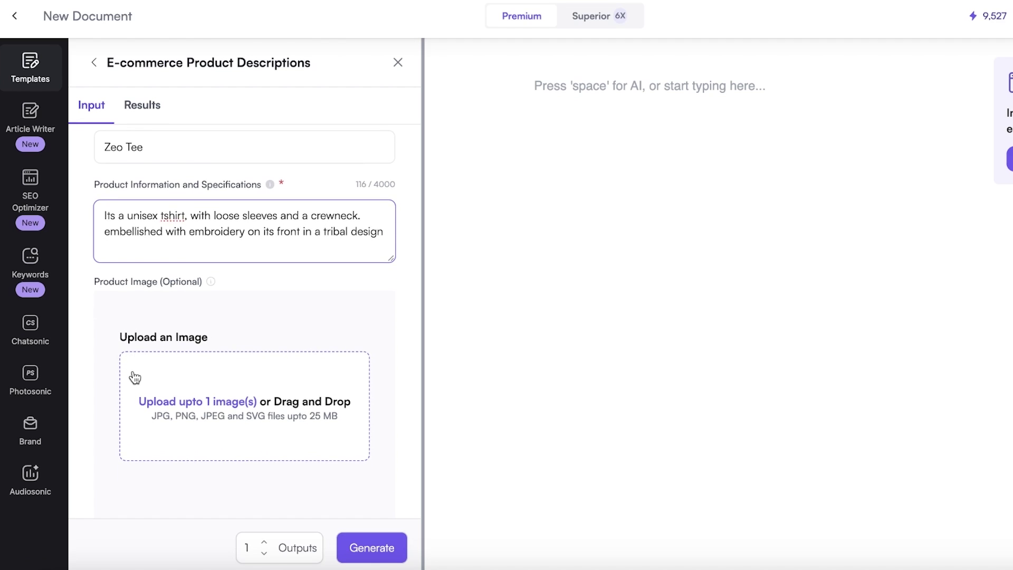
left_click(371, 547)
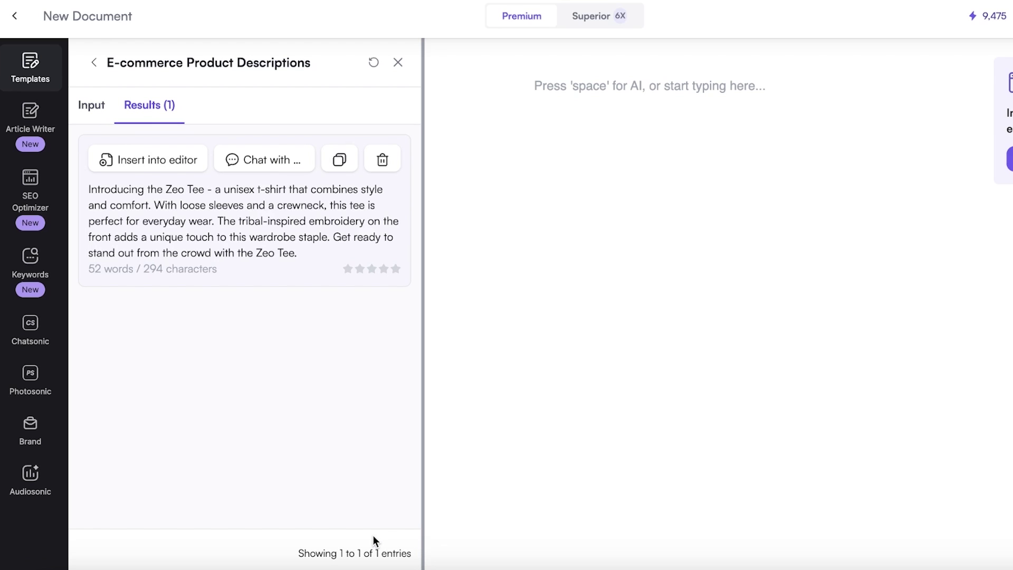
Insert the generated Zeo Tee description into the document and show the Article Writer options
left_click(153, 164)
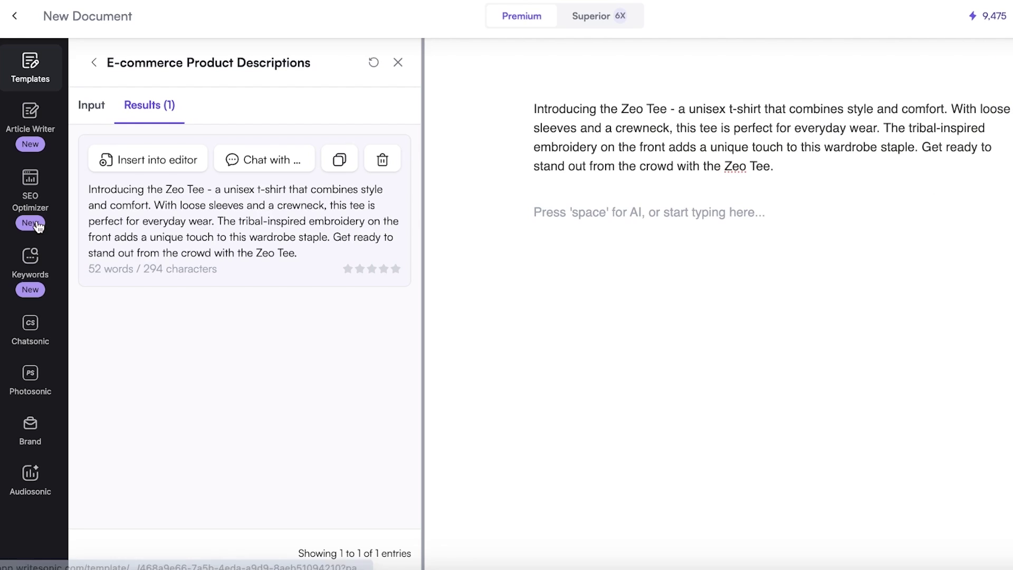
left_click(34, 115)
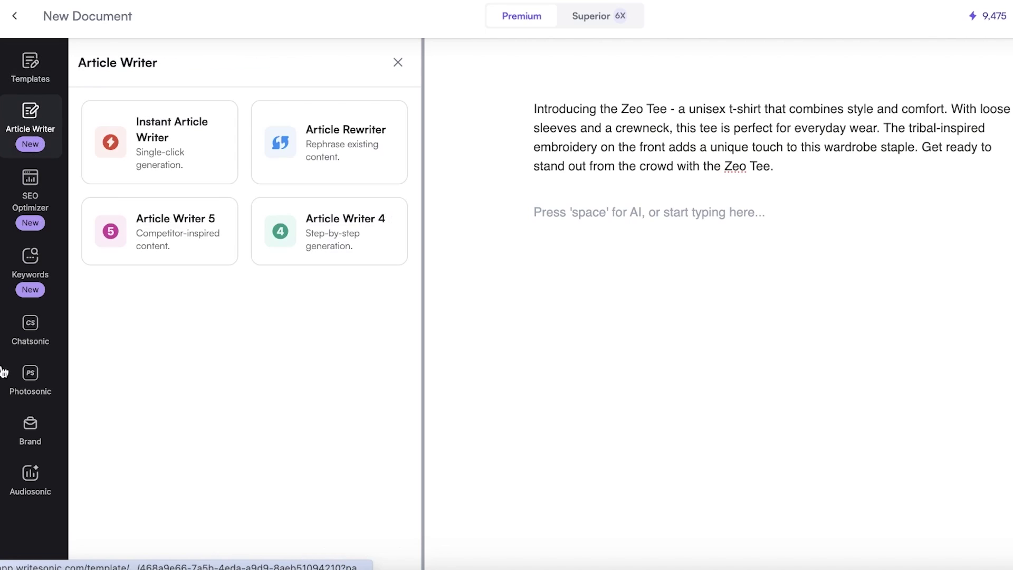
Look at the SEO Optimizer, Keywords and Photosonic panels, then return to the dashboard
left_click(28, 211)
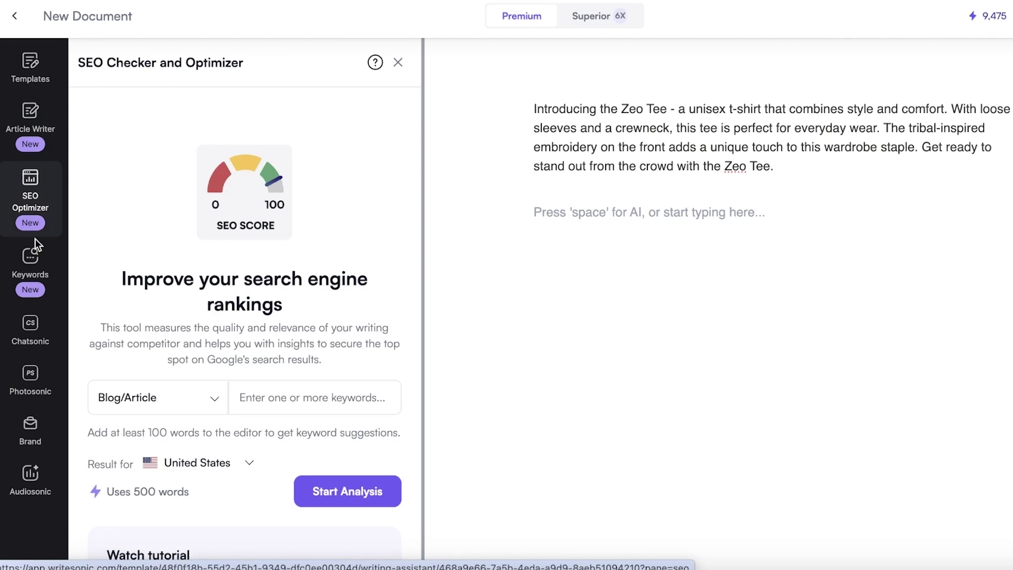
left_click(20, 260)
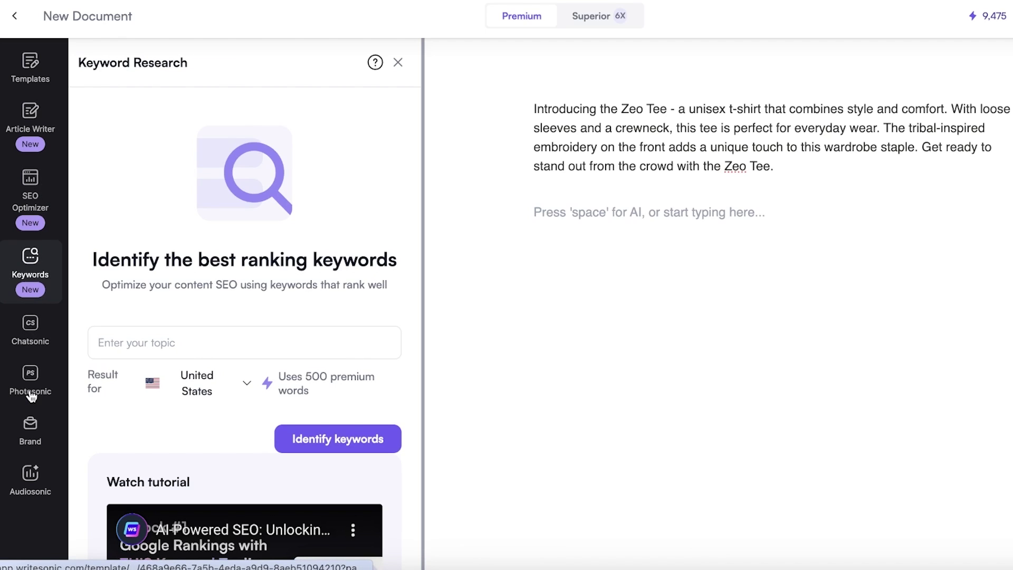
left_click(34, 372)
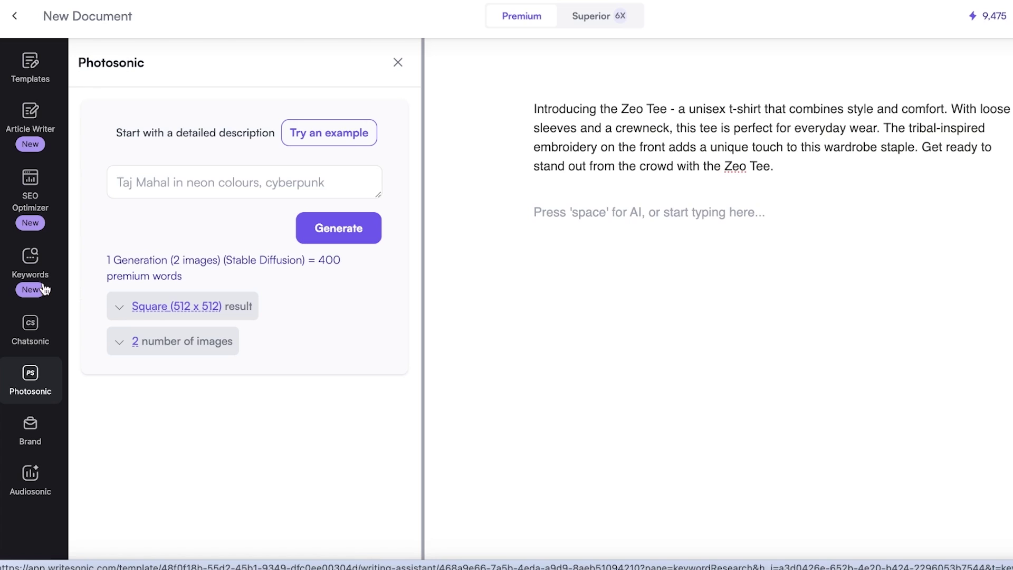
left_click(23, 17)
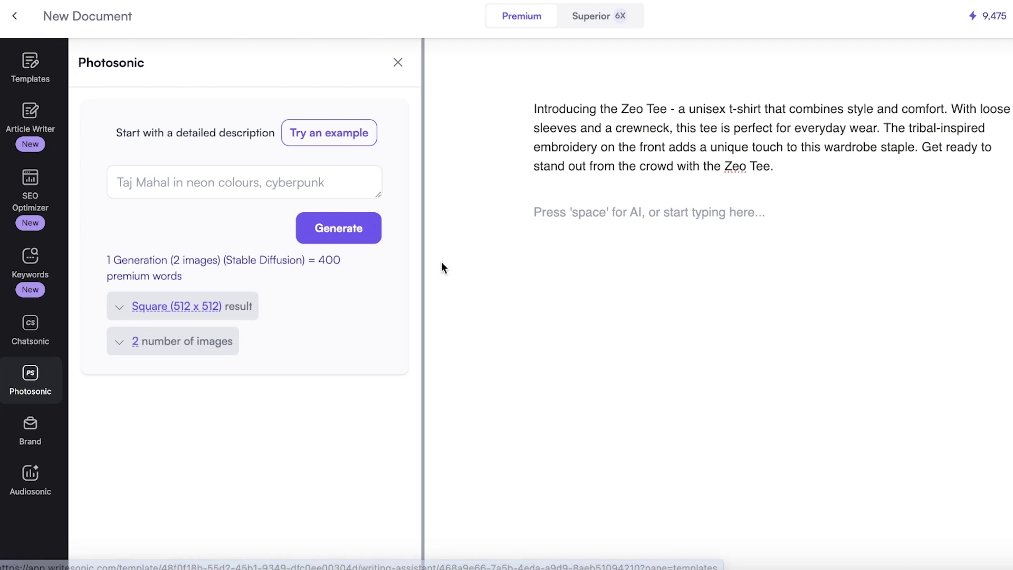